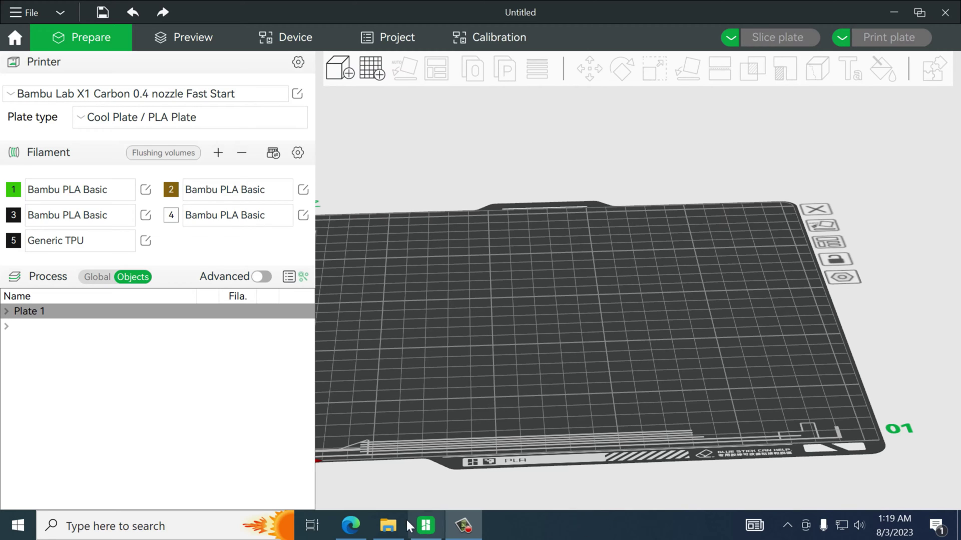
Download the 1280x905 Marshall logo PNG from Logos-World, then shrink the browser window
{"action": "left_click", "coordinate": [350, 527]}
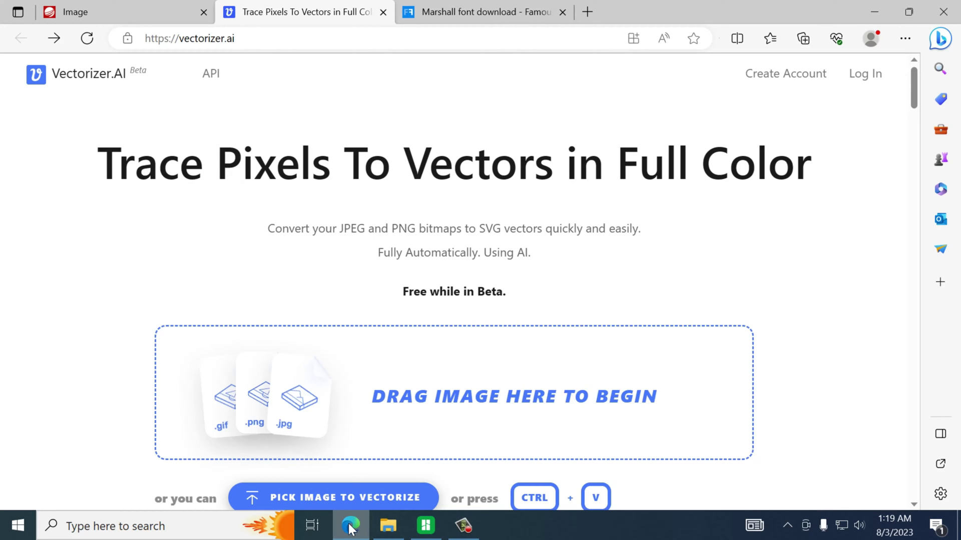
{"action": "left_click", "coordinate": [104, 7]}
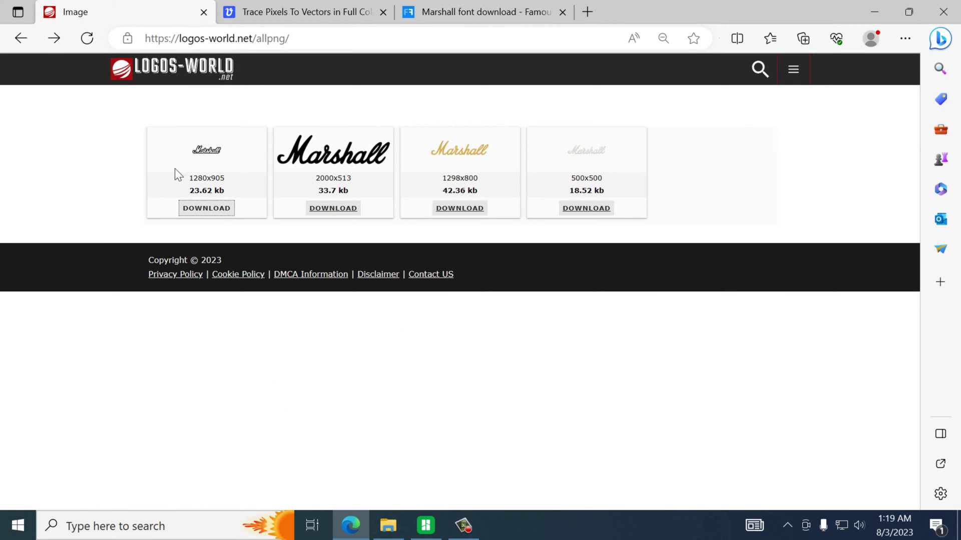
{"action": "left_click", "coordinate": [210, 214]}
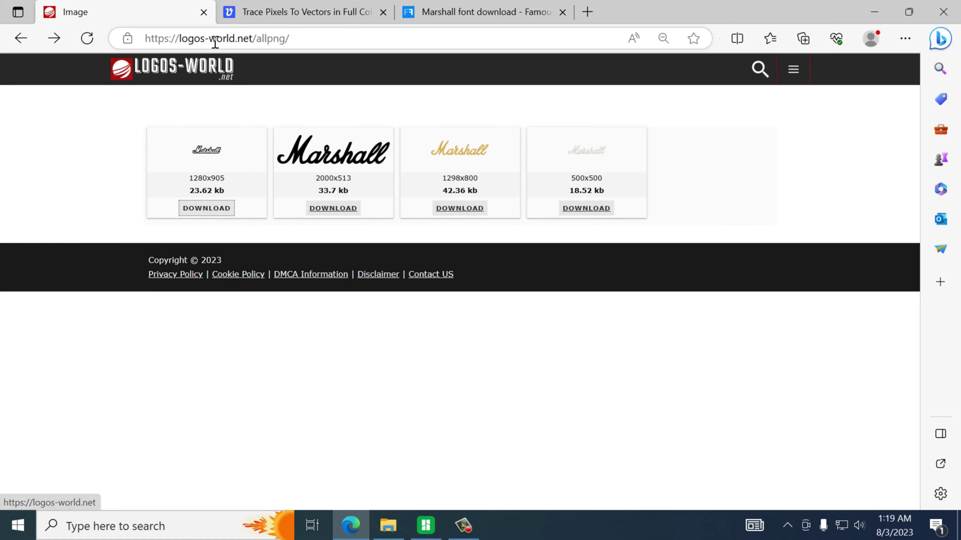
{"action": "left_click", "coordinate": [213, 213]}
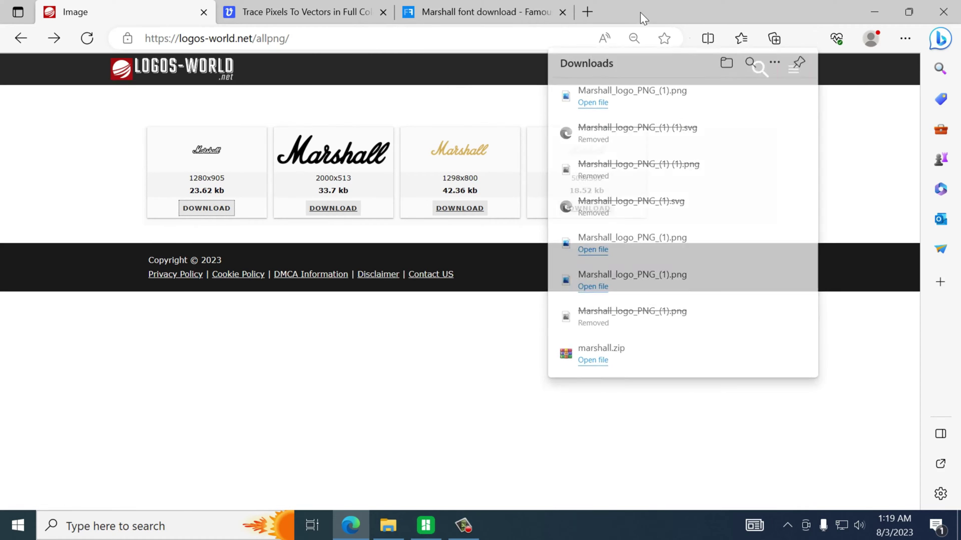
{"action": "left_click_drag", "start_coordinate": [641, 12], "coordinate": [658, 72]}
Drop Marshall_logo_PNG_(1).png onto Vectorizer.AI to vectorize it at 1280 x 905 px
{"action": "left_click", "coordinate": [460, 80]}
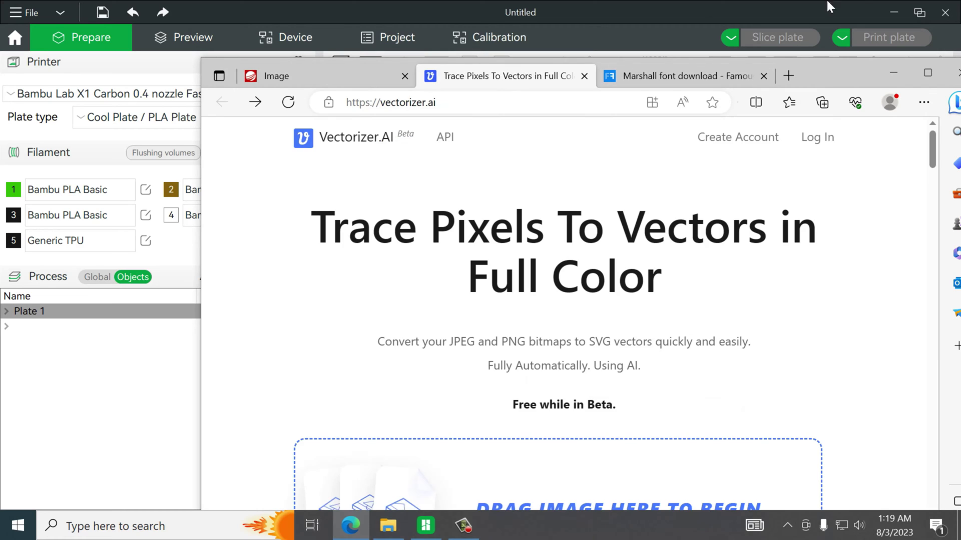
{"action": "left_click", "coordinate": [893, 11]}
{"action": "left_click_drag", "start_coordinate": [810, 75], "coordinate": [770, 54]}
{"action": "left_click_drag", "start_coordinate": [32, 453], "coordinate": [48, 435]}
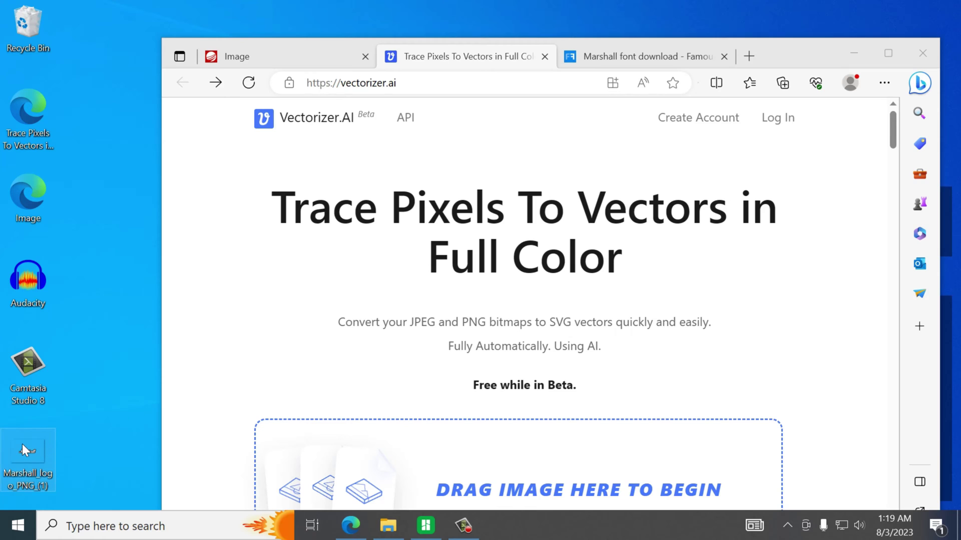
{"action": "left_click_drag", "start_coordinate": [22, 444], "coordinate": [442, 430]}
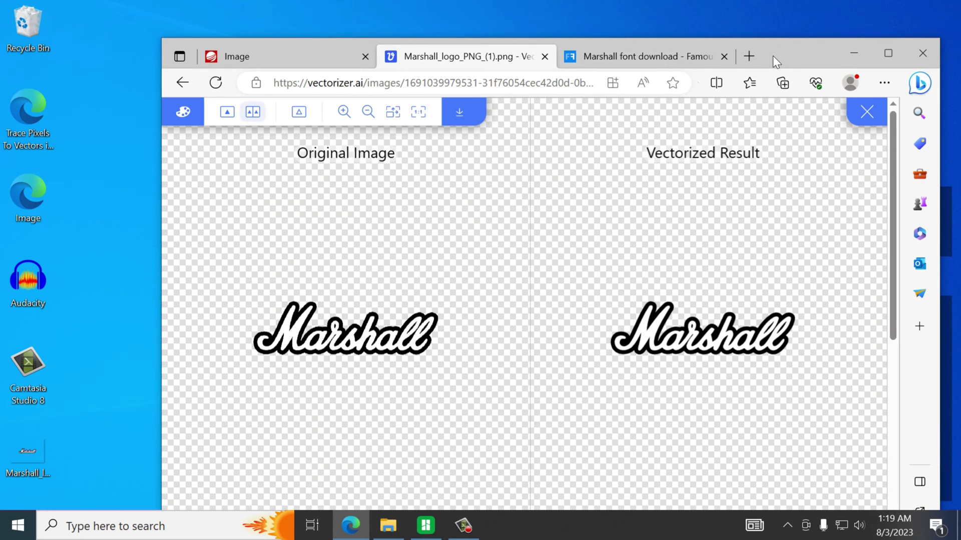
{"action": "left_click_drag", "start_coordinate": [773, 55], "coordinate": [752, 18]}
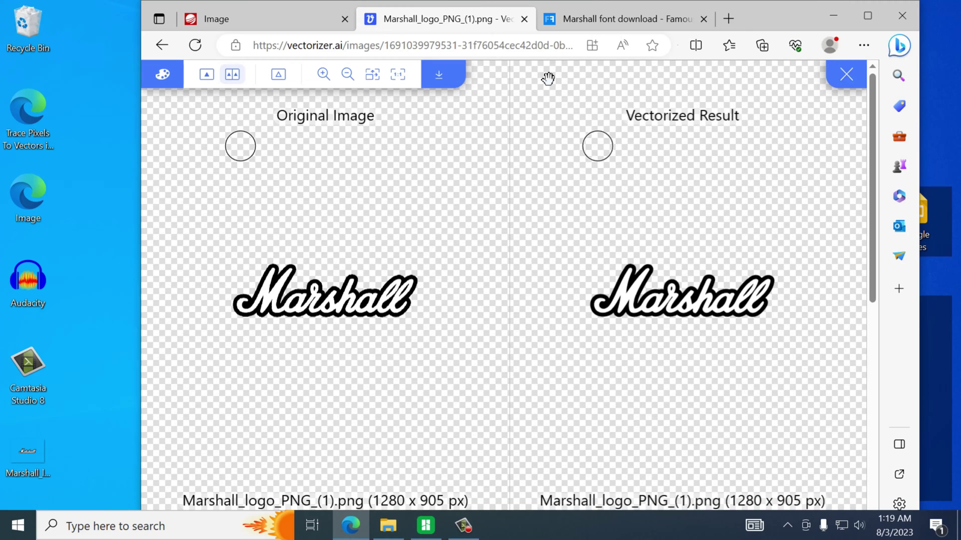
Save the vectorized logo as Marshall_logo_PNG_(1).svg using the default SVG options
{"action": "left_click", "coordinate": [439, 76]}
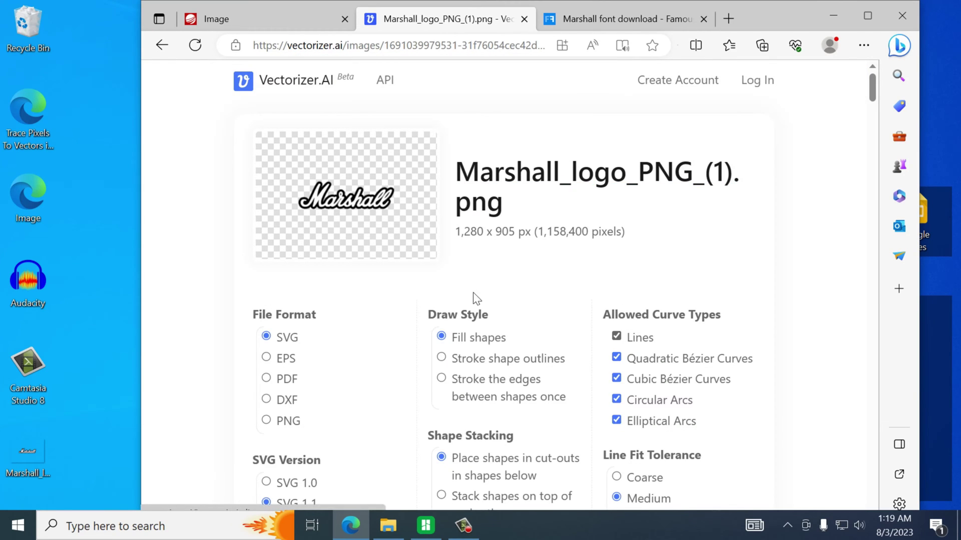
{"action": "scroll", "coordinate": [474, 291], "scroll_direction": "down", "scroll_amount": 2}
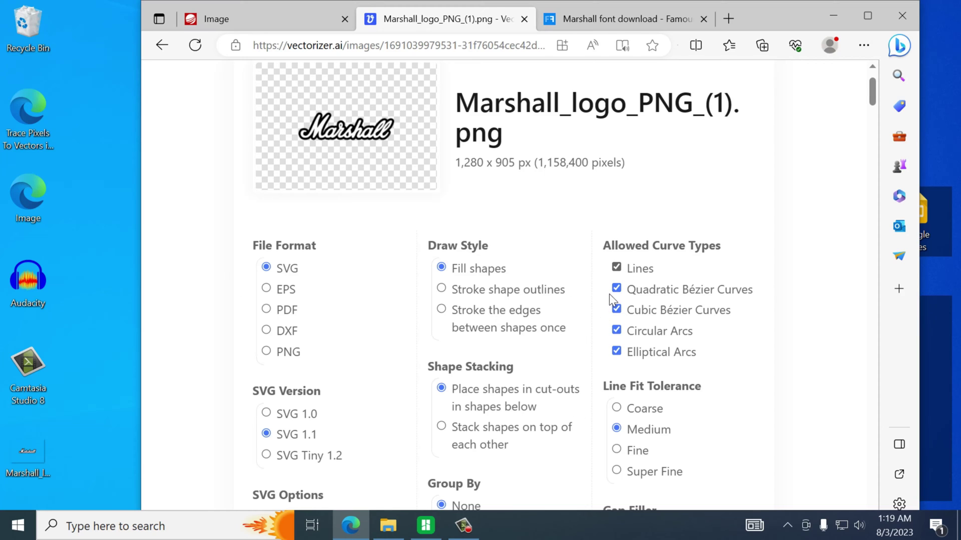
{"action": "scroll", "coordinate": [494, 340], "scroll_direction": "down", "scroll_amount": 5}
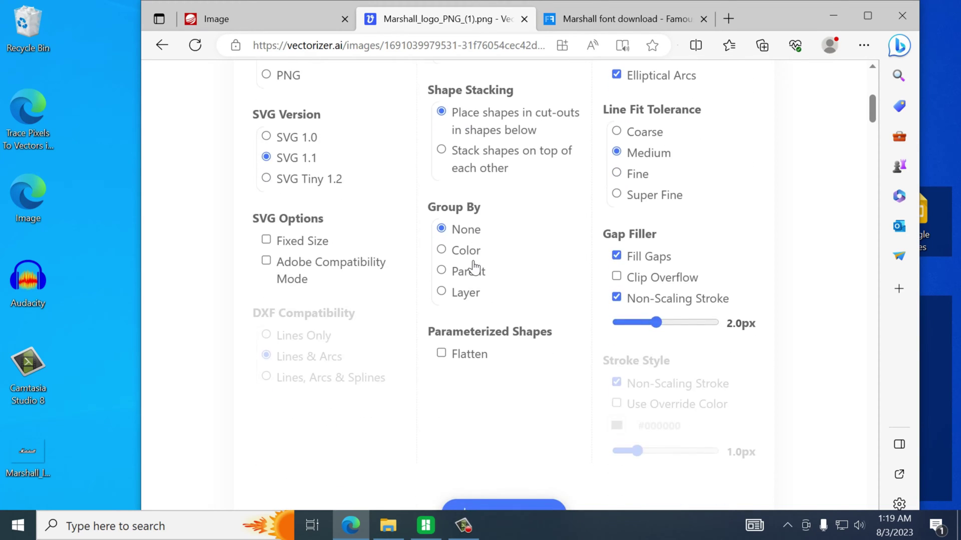
{"action": "scroll", "coordinate": [475, 268], "scroll_direction": "down", "scroll_amount": 3}
{"action": "left_click", "coordinate": [527, 381]}
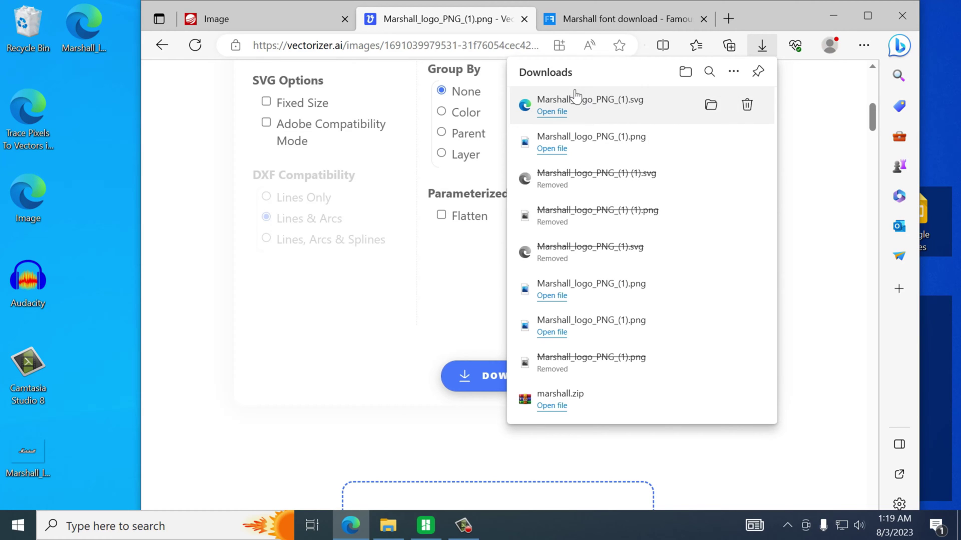
Import Marshall_logo_PNG_(1).svg onto Plate 1 as a 178.449 x 51.5425 x 10 mm model
{"action": "left_click", "coordinate": [832, 18]}
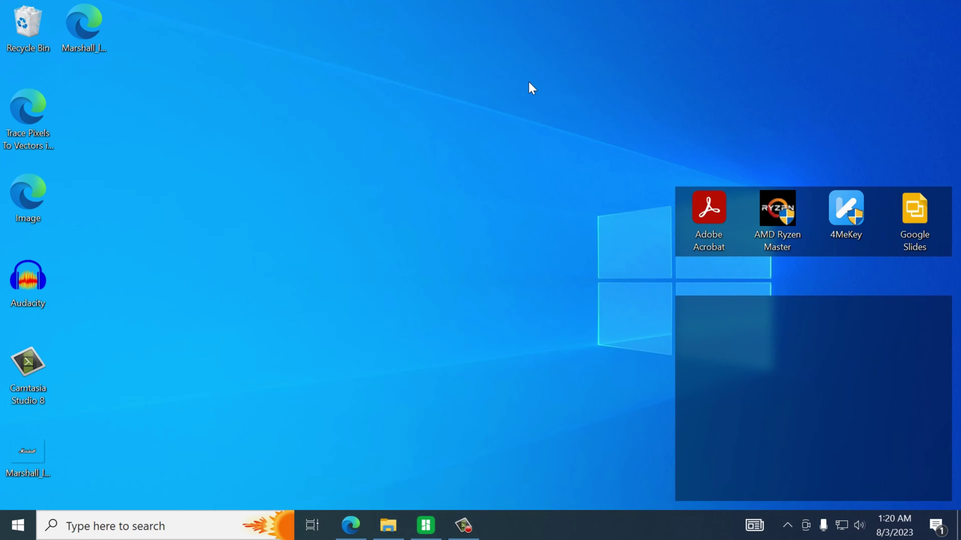
{"action": "left_click", "coordinate": [434, 522]}
{"action": "double_click", "coordinate": [532, 1]}
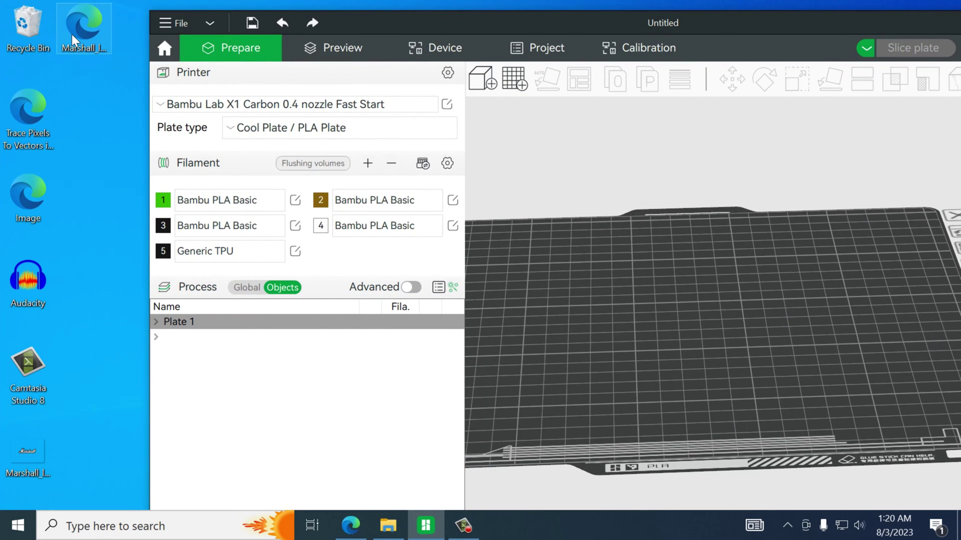
{"action": "left_click", "coordinate": [71, 35]}
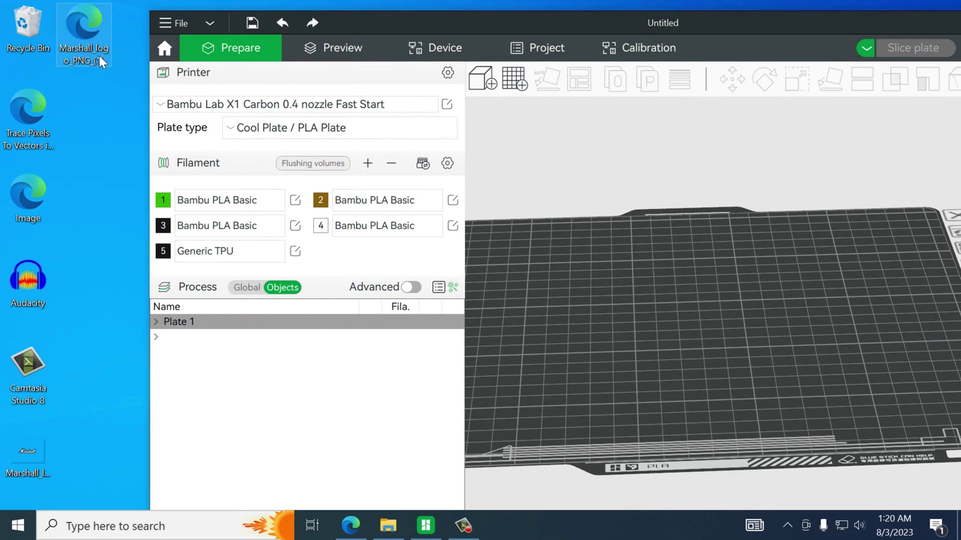
{"action": "left_click", "coordinate": [33, 447]}
{"action": "left_click_drag", "start_coordinate": [79, 22], "coordinate": [738, 343]}
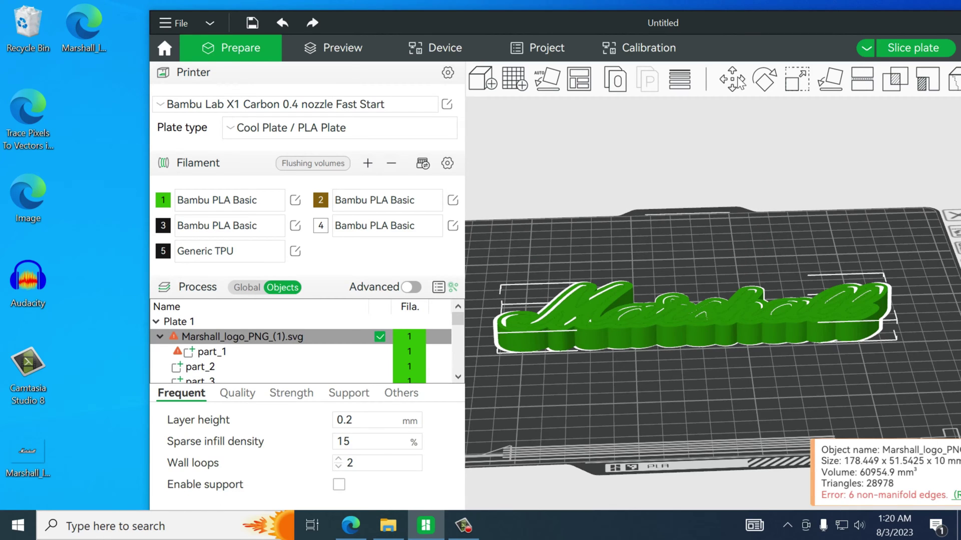
{"action": "left_click_drag", "start_coordinate": [732, 22], "coordinate": [631, 1]}
{"action": "left_click_drag", "start_coordinate": [633, 423], "coordinate": [523, 387]}
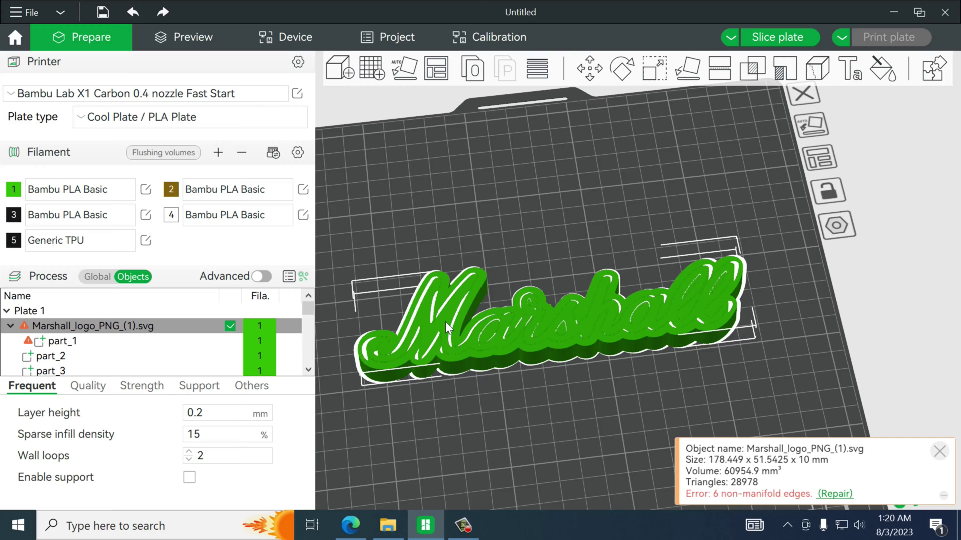
Assign filament 4 (white) to the whole Marshall logo object
{"action": "right_click", "coordinate": [267, 323]}
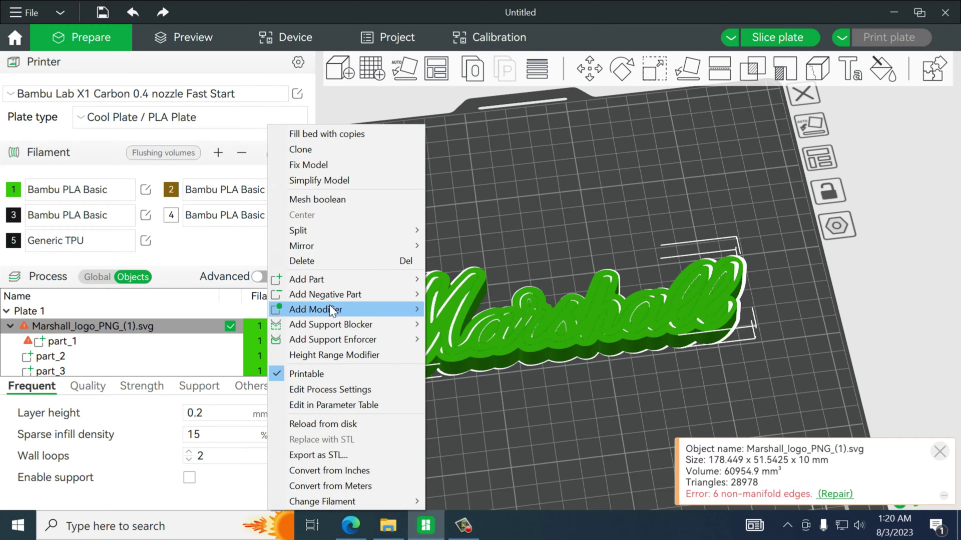
{"action": "mouse_move", "coordinate": [353, 501]}
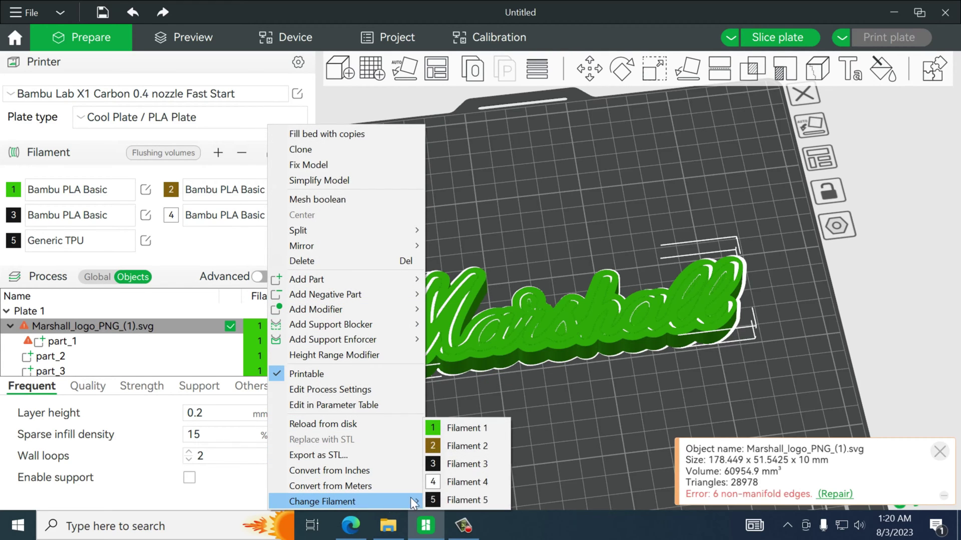
{"action": "left_click", "coordinate": [448, 482]}
{"action": "left_click_drag", "start_coordinate": [455, 471], "coordinate": [500, 421]}
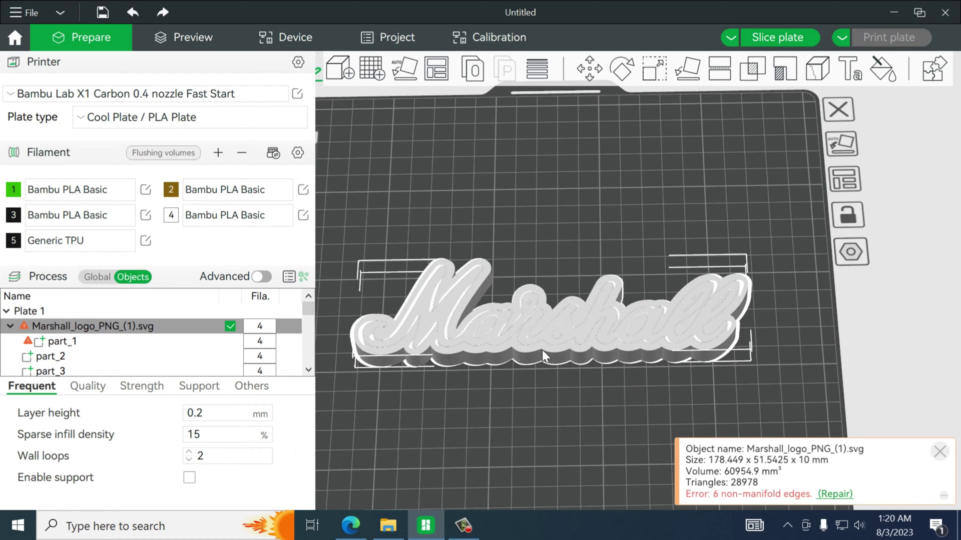
Color-paint the lettering's top faces black with filament 3 using the fill tool
{"action": "left_click", "coordinate": [539, 378]}
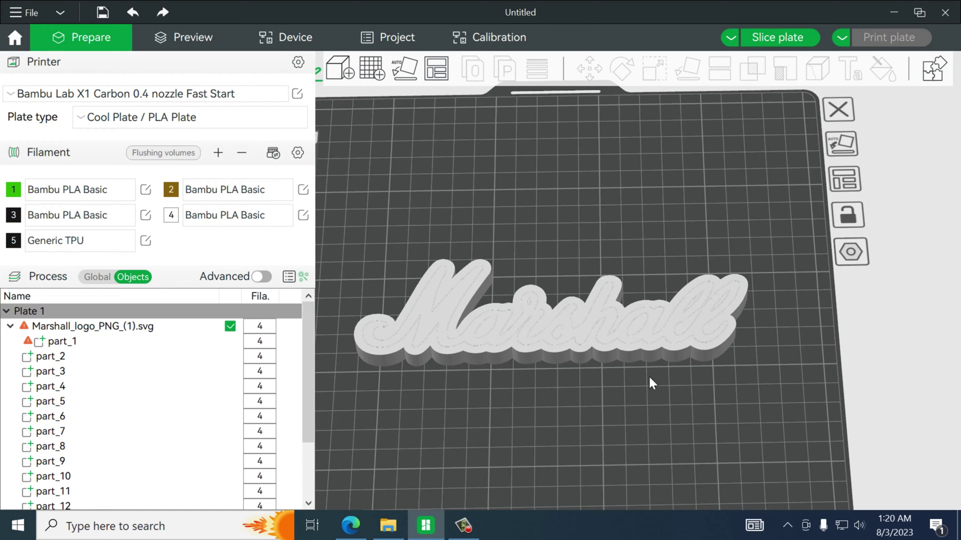
{"action": "left_click", "coordinate": [651, 351]}
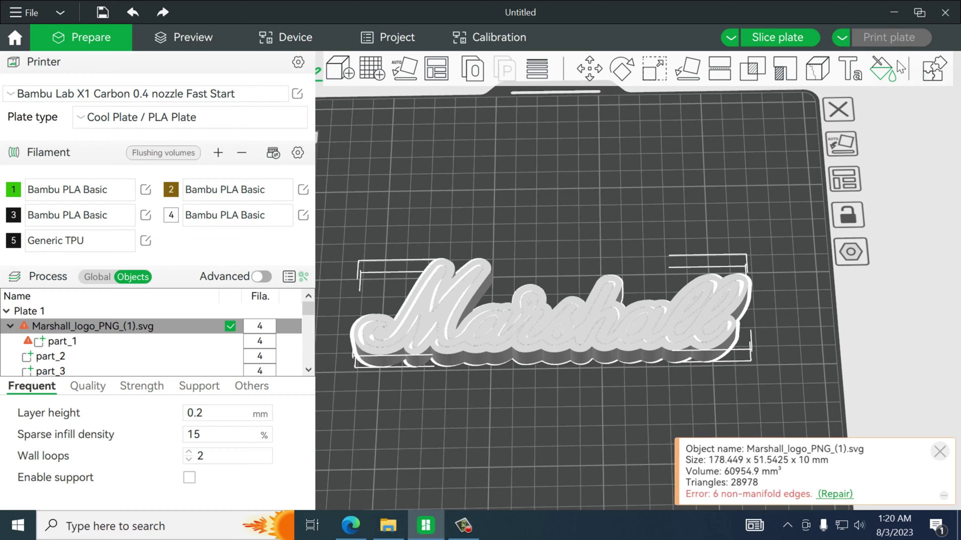
{"action": "left_click", "coordinate": [881, 72]}
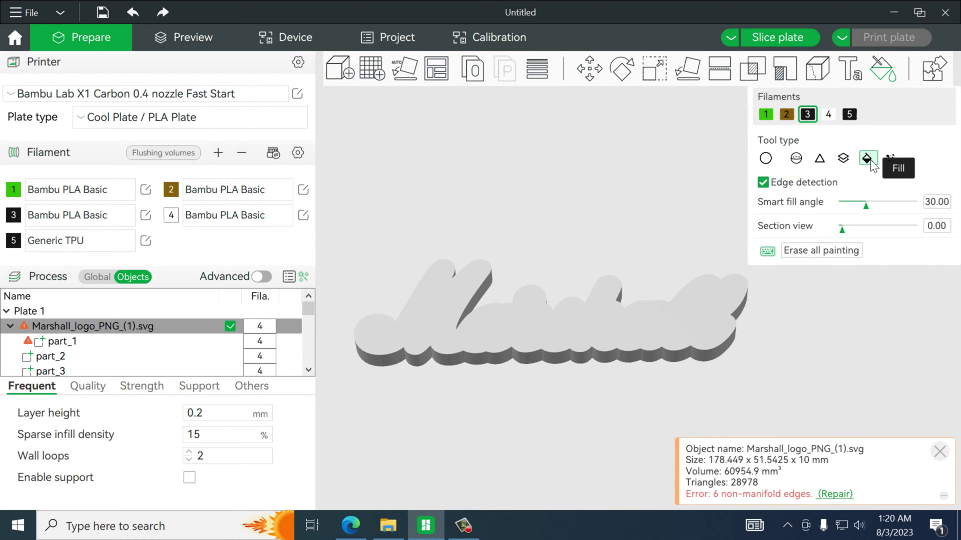
{"action": "left_click", "coordinate": [428, 321]}
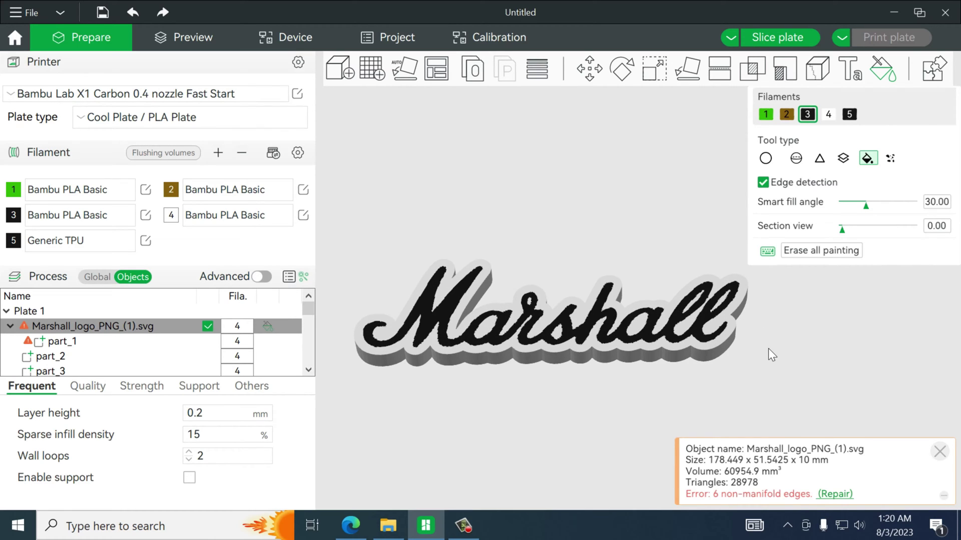
Scale the logo non-uniformly to 2 mm in Z, keeping its 178.45 × 51.54 mm footprint
{"action": "left_click", "coordinate": [665, 69]}
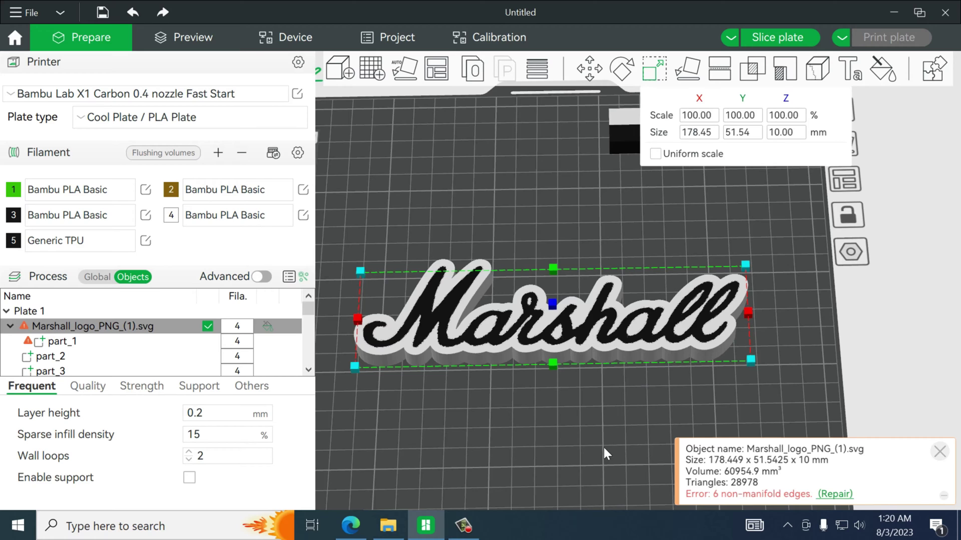
{"action": "left_click", "coordinate": [776, 132]}
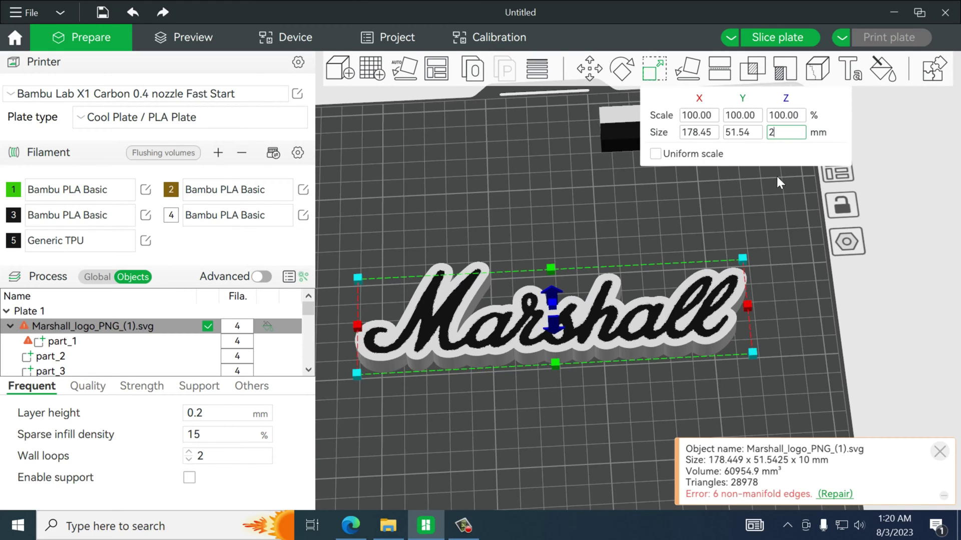
{"action": "key", "text": "Return"}
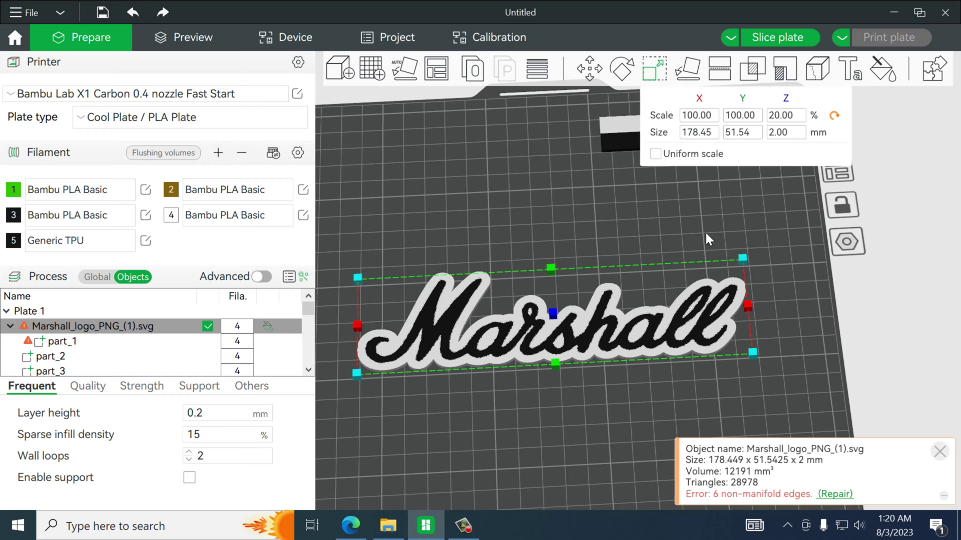
{"action": "left_click", "coordinate": [518, 383]}
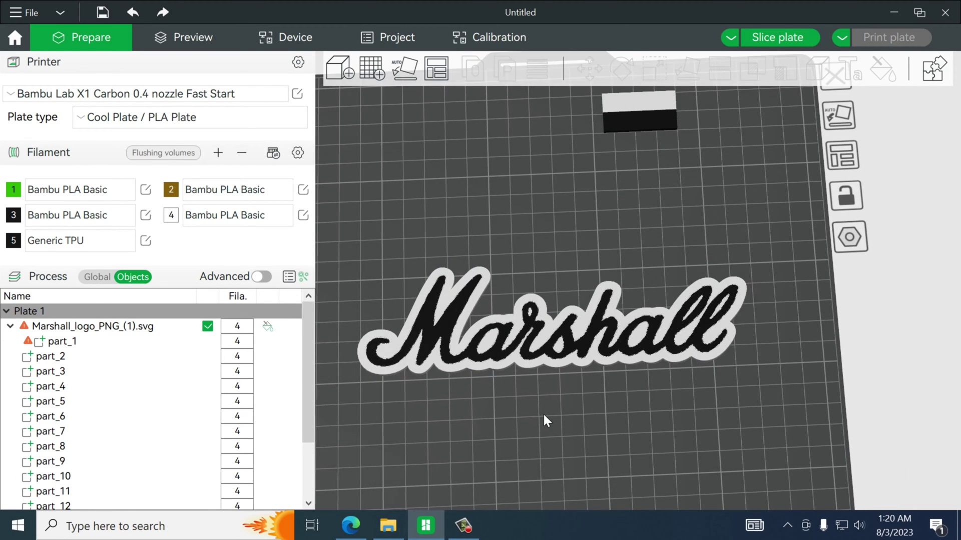
Slice the plate holding the 2 mm black-lettered Marshall logo
{"action": "mouse_move", "coordinate": [544, 416]}
{"action": "left_mouse_down"}
{"action": "mouse_move", "coordinate": [542, 395]}
{"action": "mouse_move", "coordinate": [548, 406]}
{"action": "left_mouse_up"}
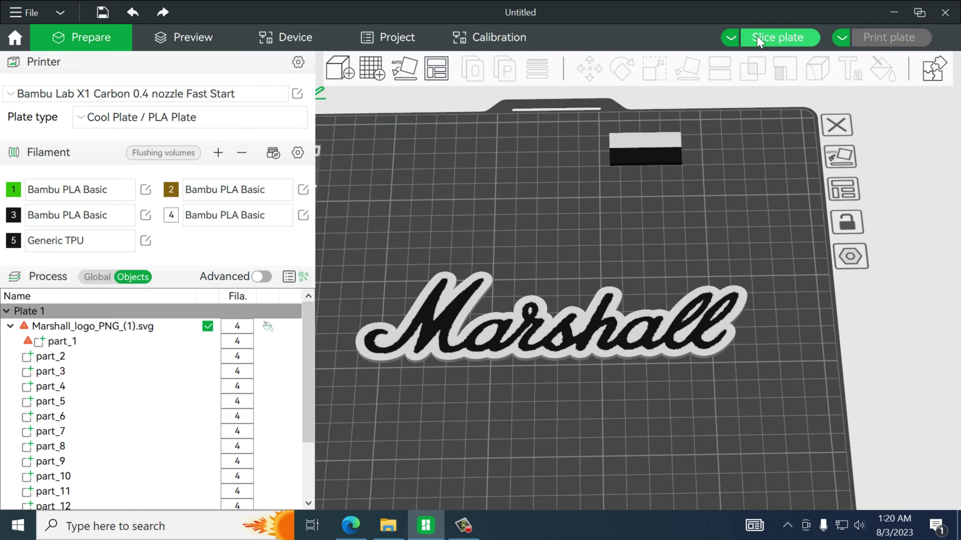
{"action": "left_click", "coordinate": [757, 36]}
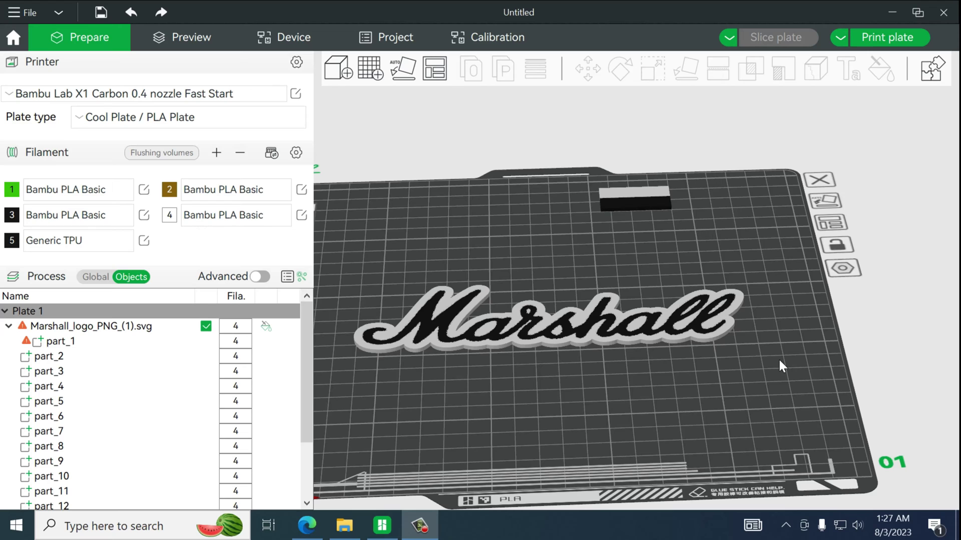
Go to ninite.com in a new Edge tab
{"action": "left_click", "coordinate": [307, 526]}
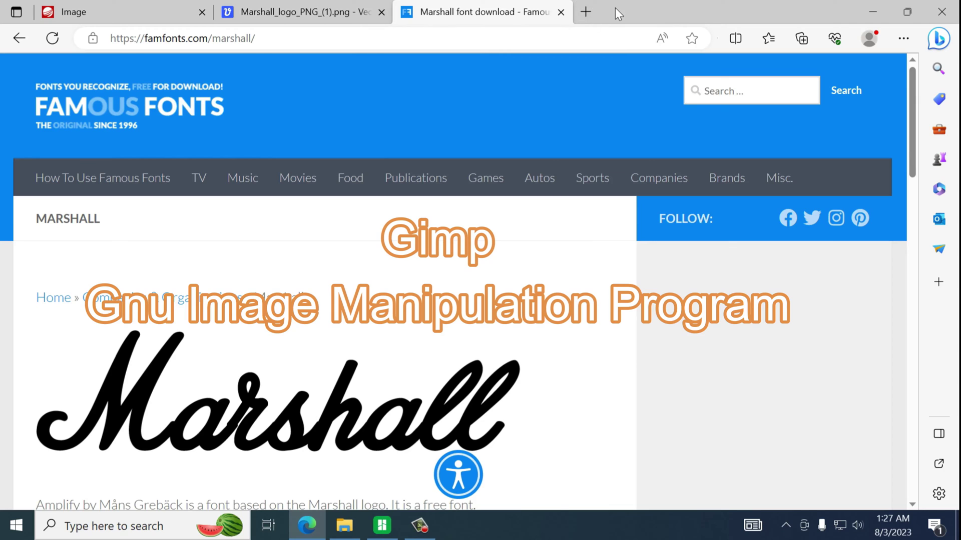
{"action": "left_click", "coordinate": [589, 11]}
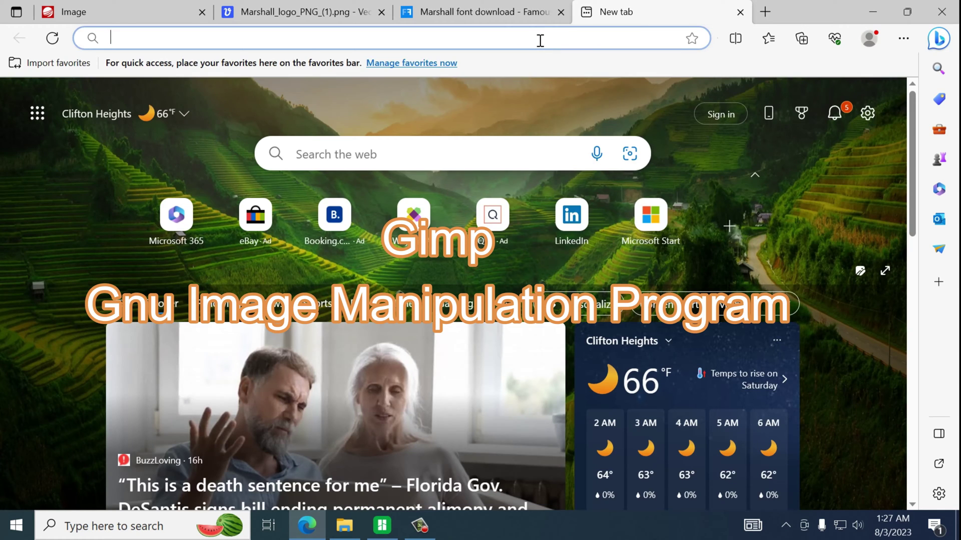
{"action": "type", "text": "ninite"}
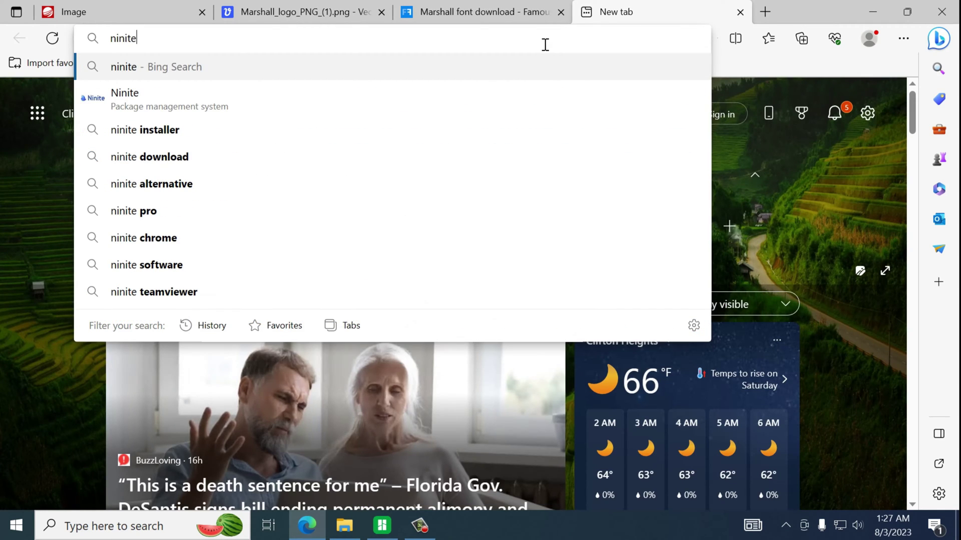
{"action": "key", "text": "Down"}
{"action": "key", "text": "Return"}
{"action": "scroll", "coordinate": [315, 338], "scroll_direction": "down", "scroll_amount": 5}
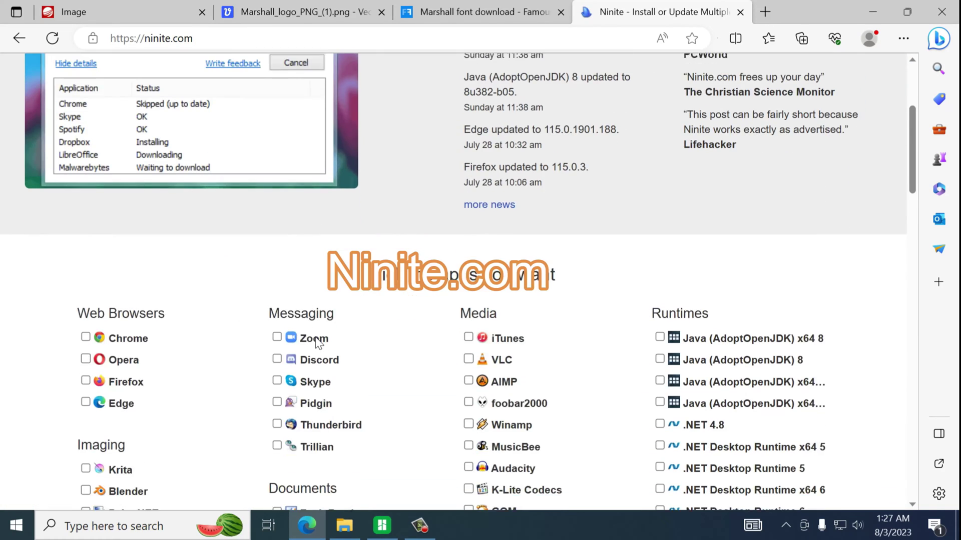
{"action": "scroll", "coordinate": [315, 337], "scroll_direction": "down", "scroll_amount": 3}
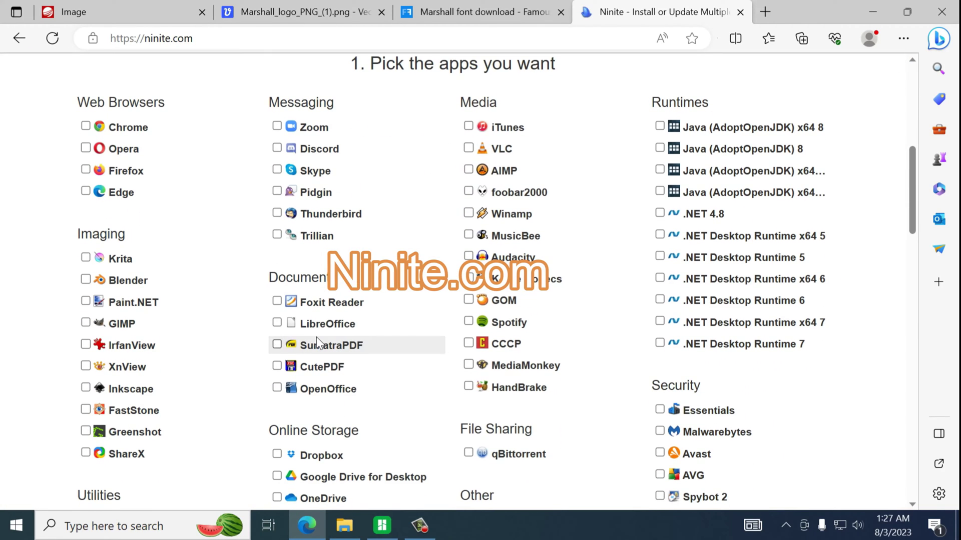
Download and run a GIMP-only Ninite installer, which reports GIMP as up to date
{"action": "left_click", "coordinate": [86, 323]}
{"action": "scroll", "coordinate": [161, 314], "scroll_direction": "down", "scroll_amount": 13}
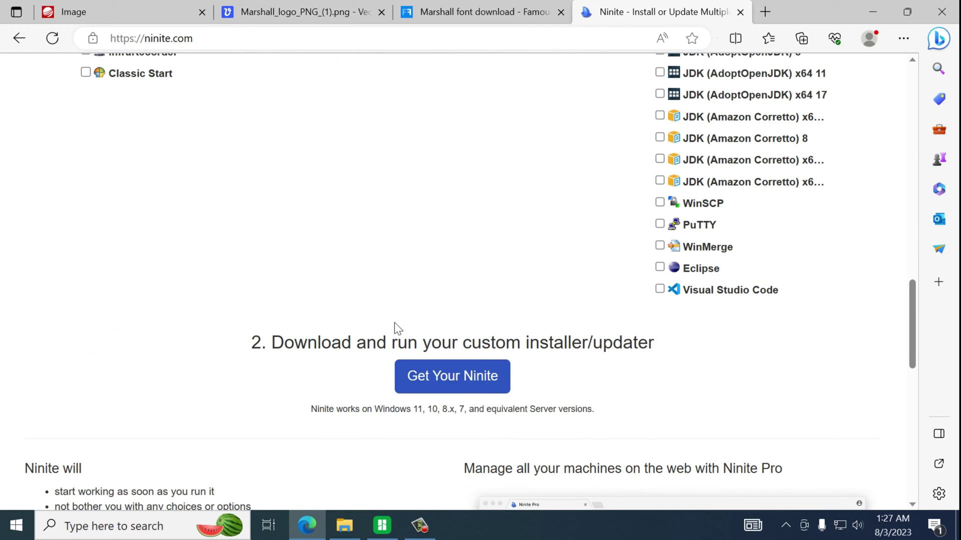
{"action": "left_click", "coordinate": [446, 379]}
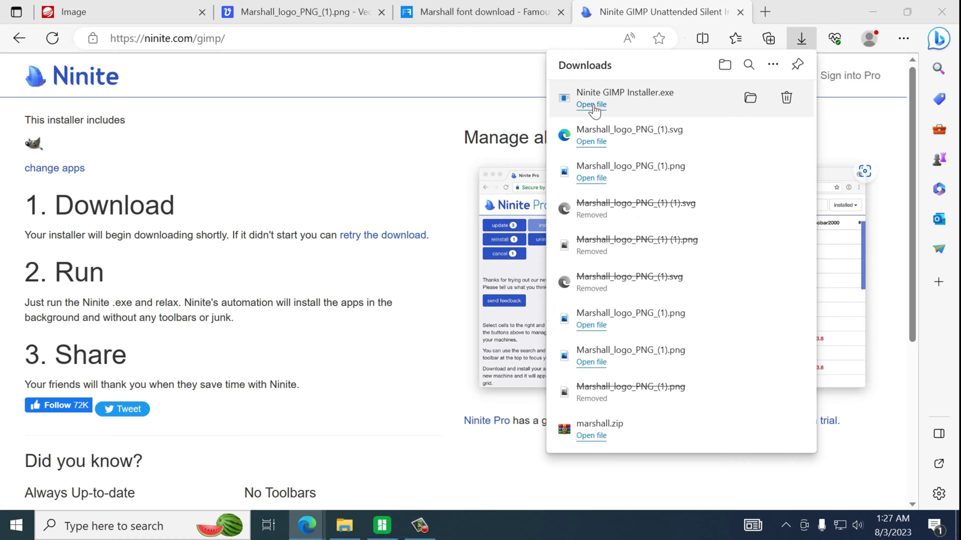
{"action": "left_click", "coordinate": [638, 101]}
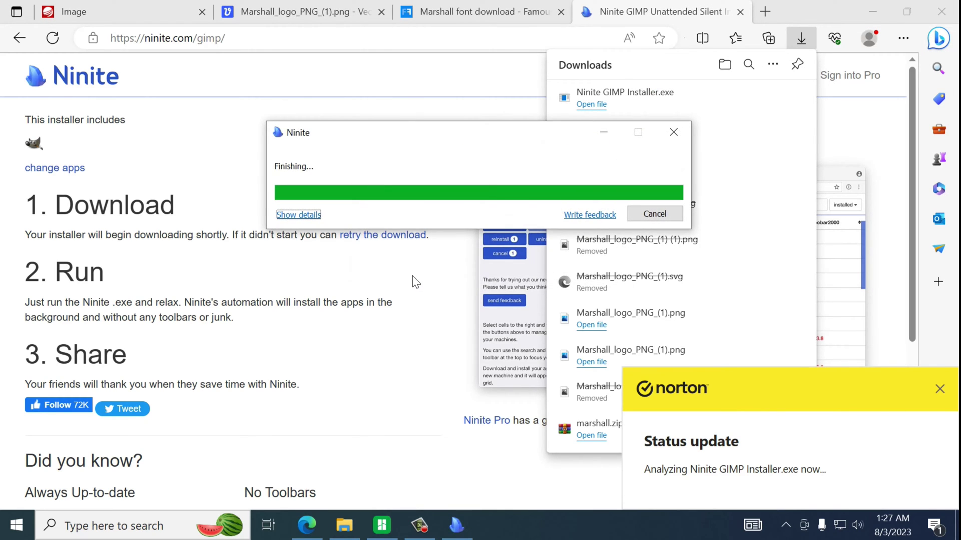
{"action": "left_click", "coordinate": [940, 389]}
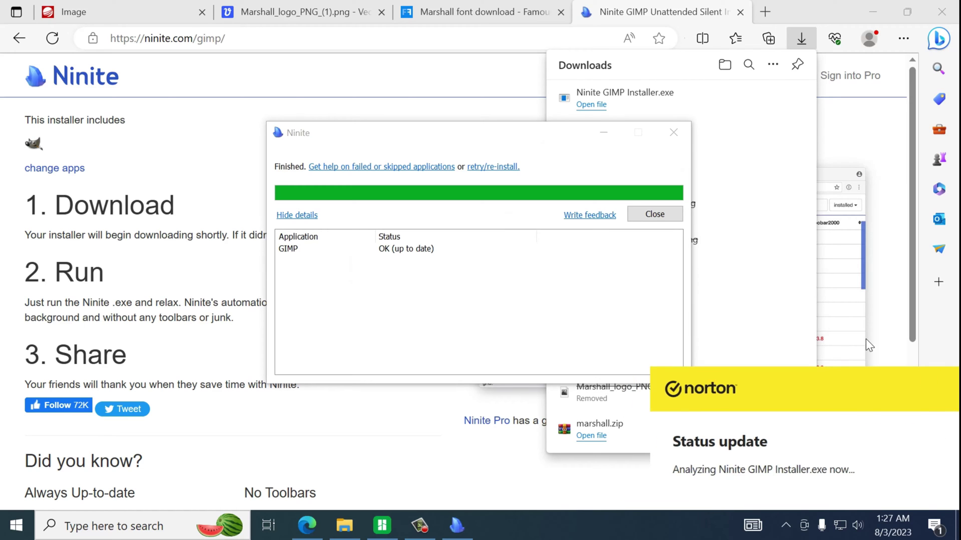
{"action": "left_click", "coordinate": [662, 216]}
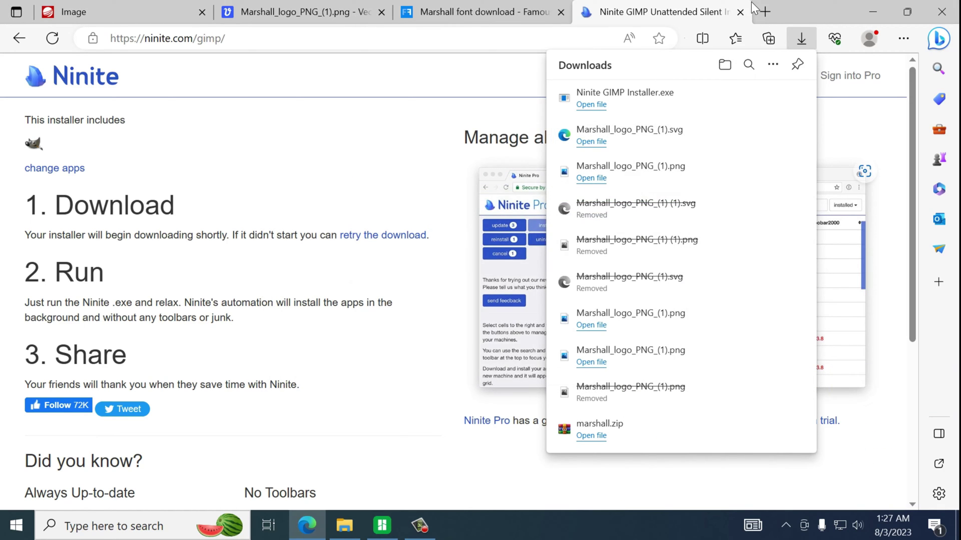
Download the Marshall font from the Famous Fonts page as marshall.zip
{"action": "left_click", "coordinate": [469, 14]}
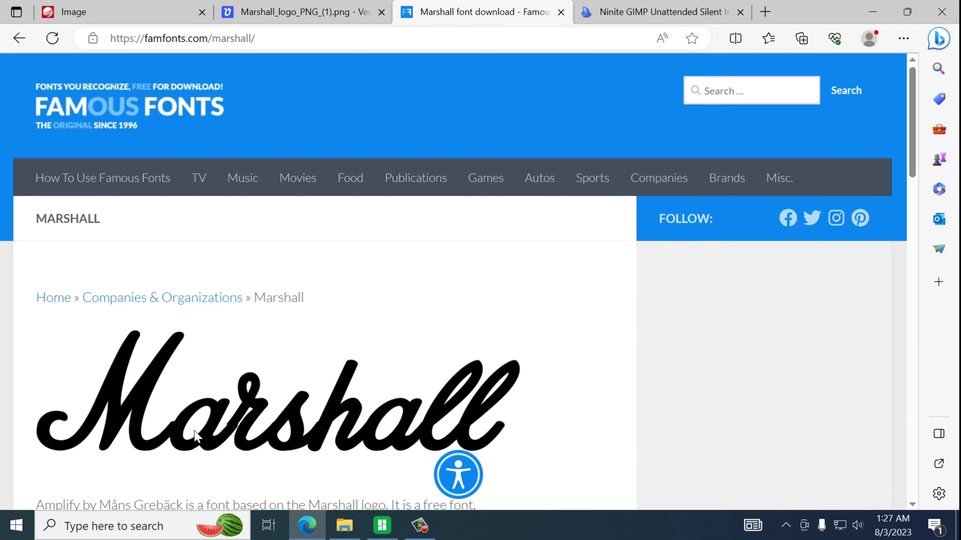
{"action": "scroll", "coordinate": [198, 436], "scroll_direction": "down", "scroll_amount": 1}
{"action": "scroll", "coordinate": [244, 345], "scroll_direction": "down", "scroll_amount": 2}
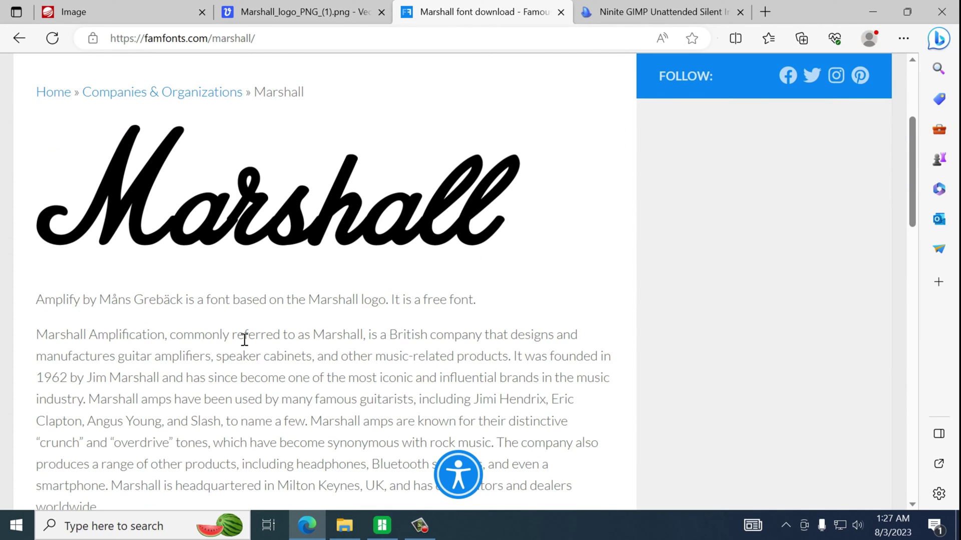
{"action": "scroll", "coordinate": [241, 335], "scroll_direction": "down", "scroll_amount": 4}
{"action": "left_click", "coordinate": [232, 295]}
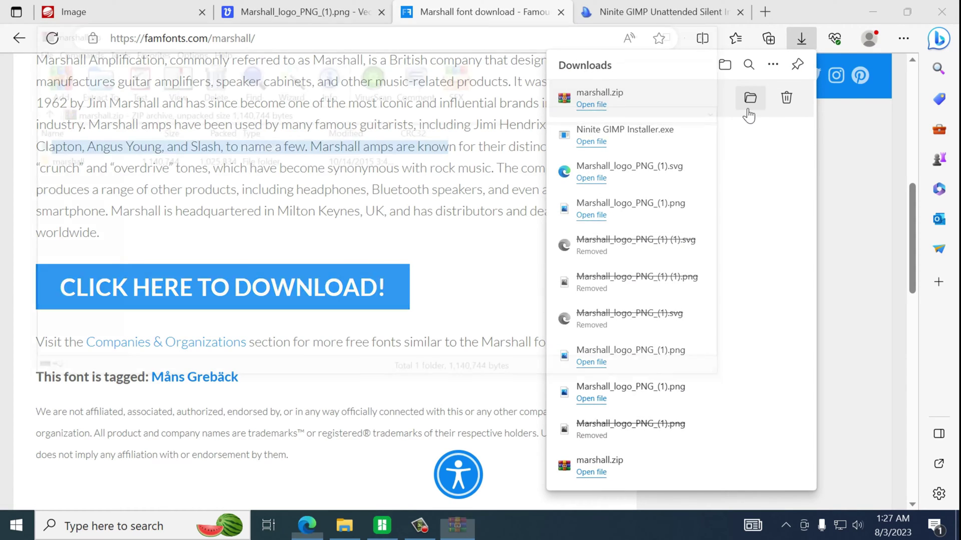
Install the Amplify Personal Use Only TrueType font from marshall.zip, then close the preview and WinRAR
{"action": "double_click", "coordinate": [56, 161]}
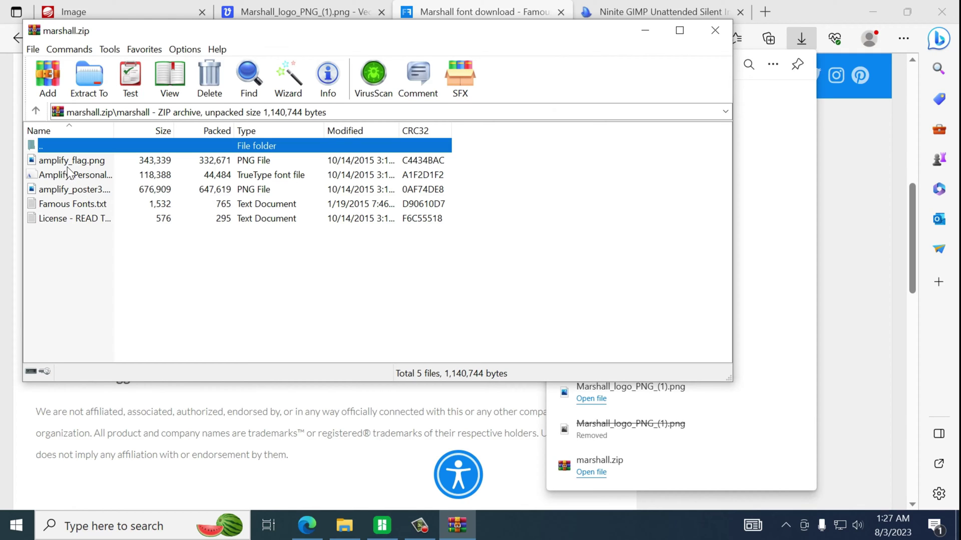
{"action": "left_click", "coordinate": [72, 178]}
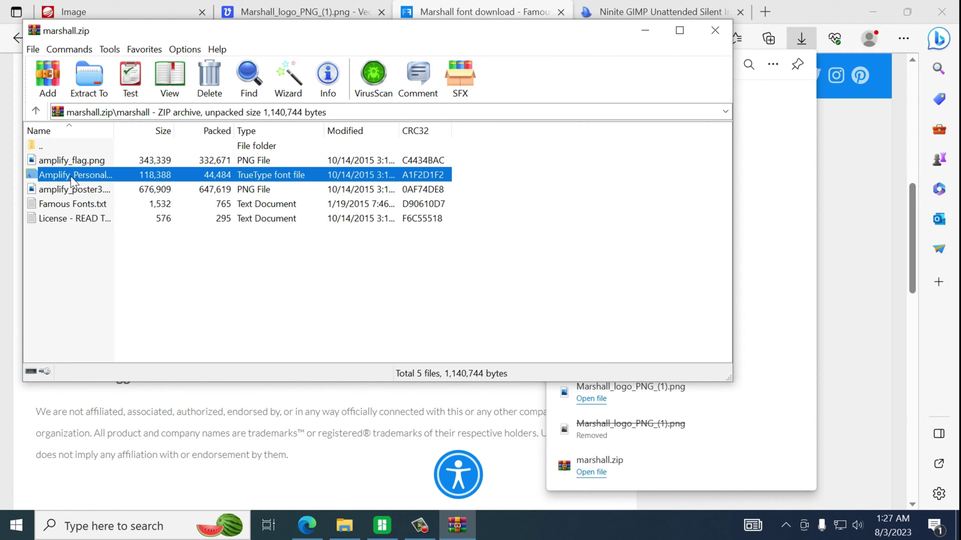
{"action": "double_click", "coordinate": [74, 179]}
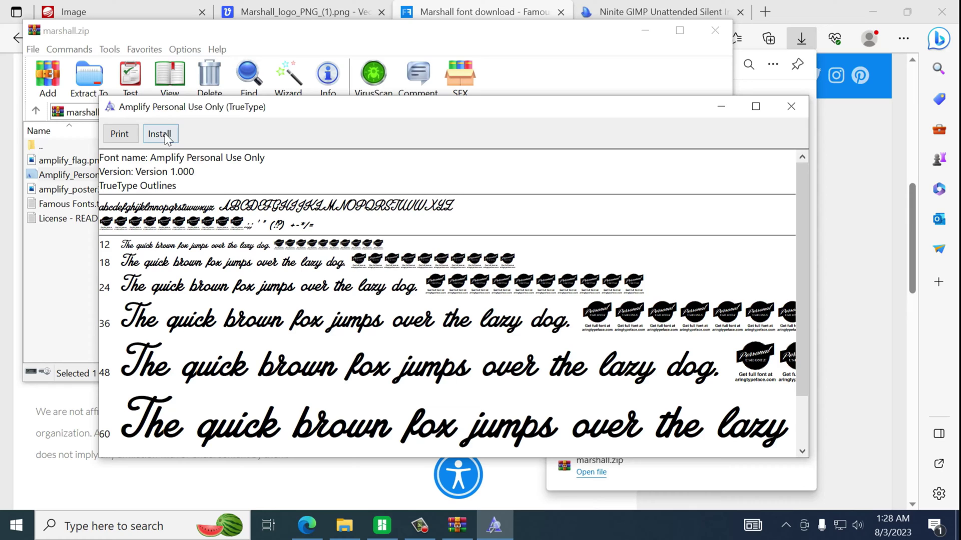
{"action": "left_click", "coordinate": [159, 133]}
{"action": "left_click", "coordinate": [799, 111]}
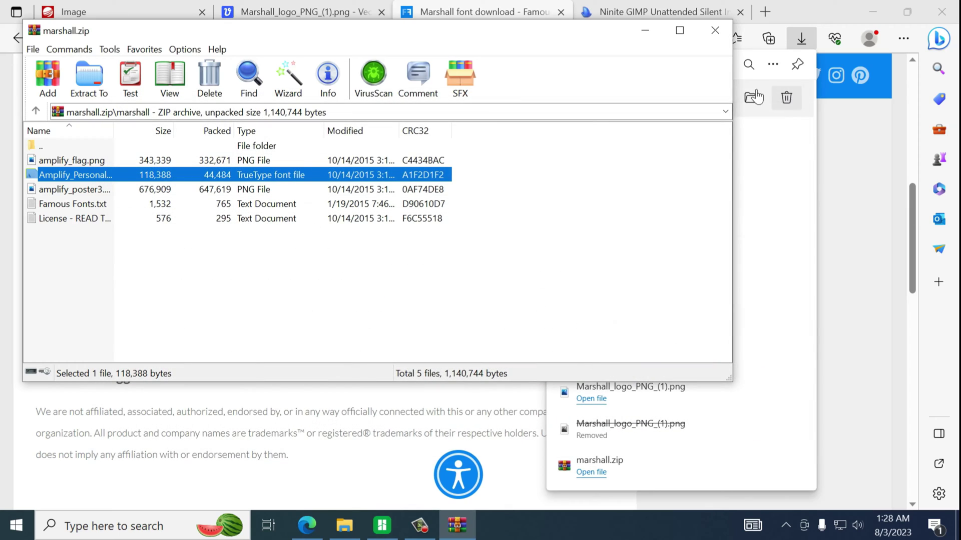
{"action": "left_click", "coordinate": [714, 33]}
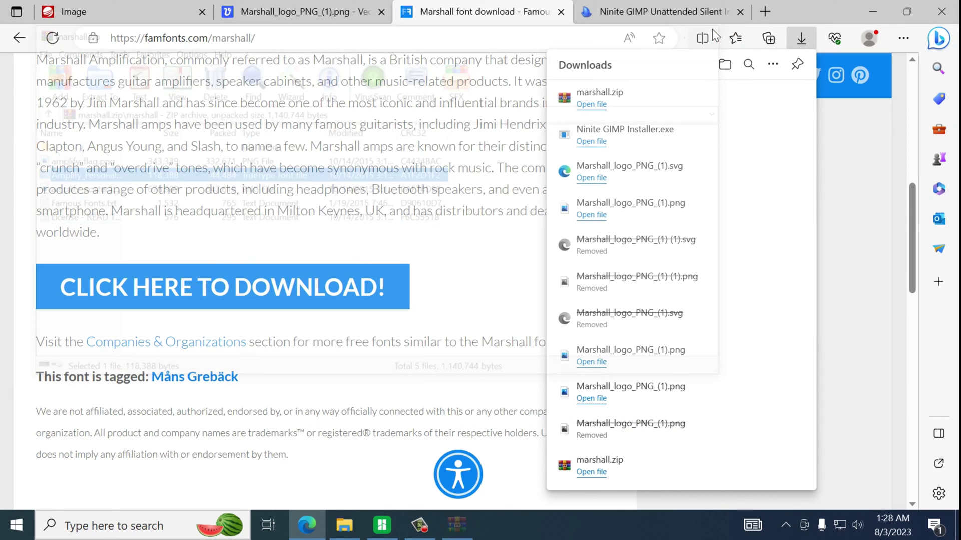
Clear the desktop and launch GIMP 2.10.34 from a Start search for 'gimp'
{"action": "left_click", "coordinate": [870, 10]}
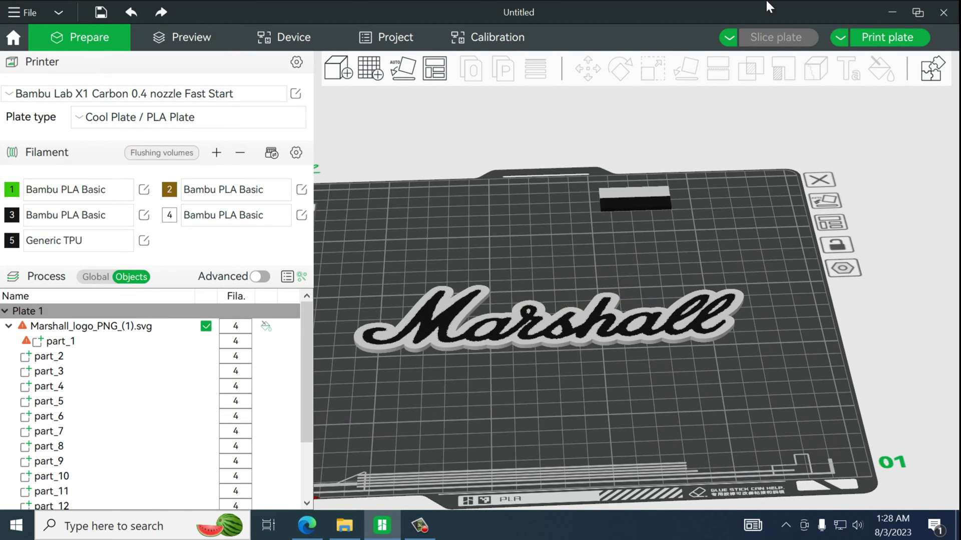
{"action": "left_click", "coordinate": [885, 11]}
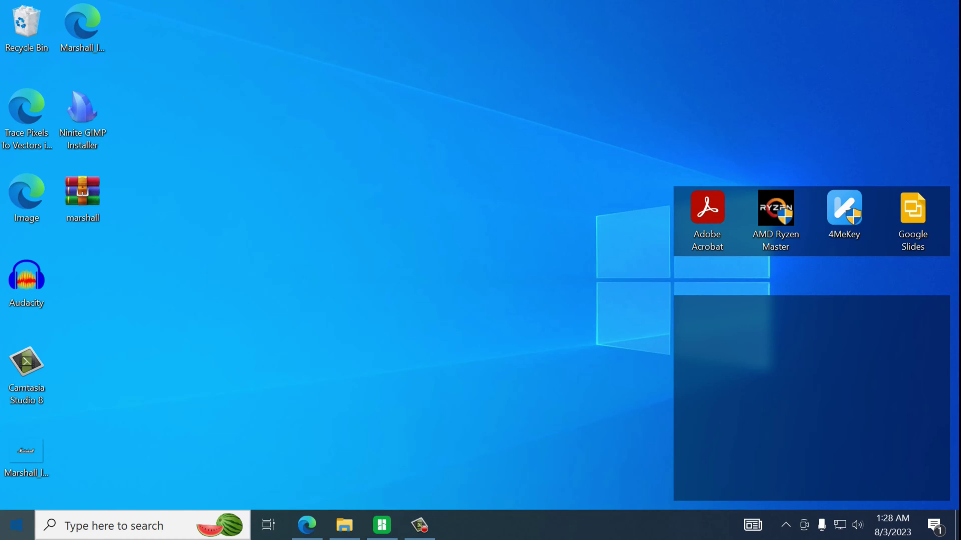
{"action": "key", "text": "super"}
{"action": "type", "text": "gmi"}
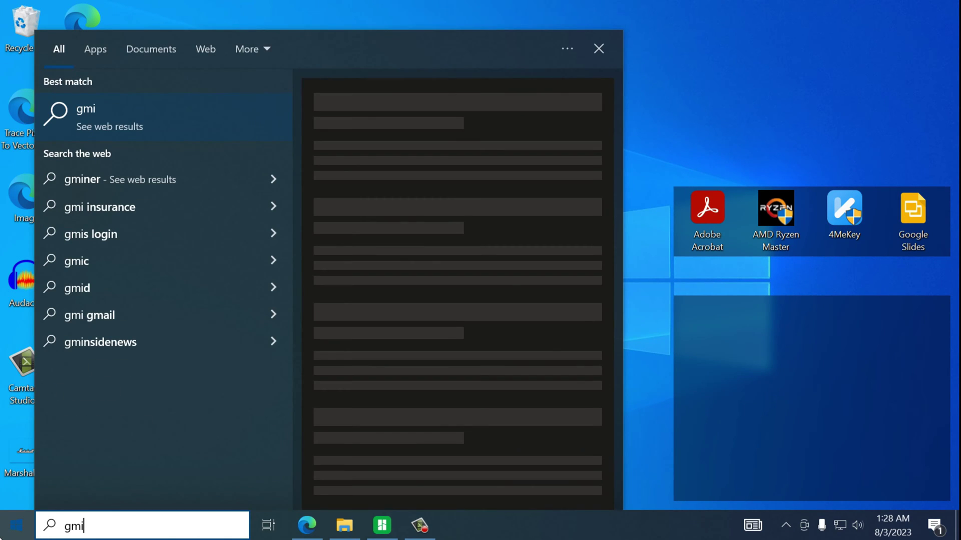
{"action": "key", "text": "BackSpace"}
{"action": "key", "text": "BackSpace"}
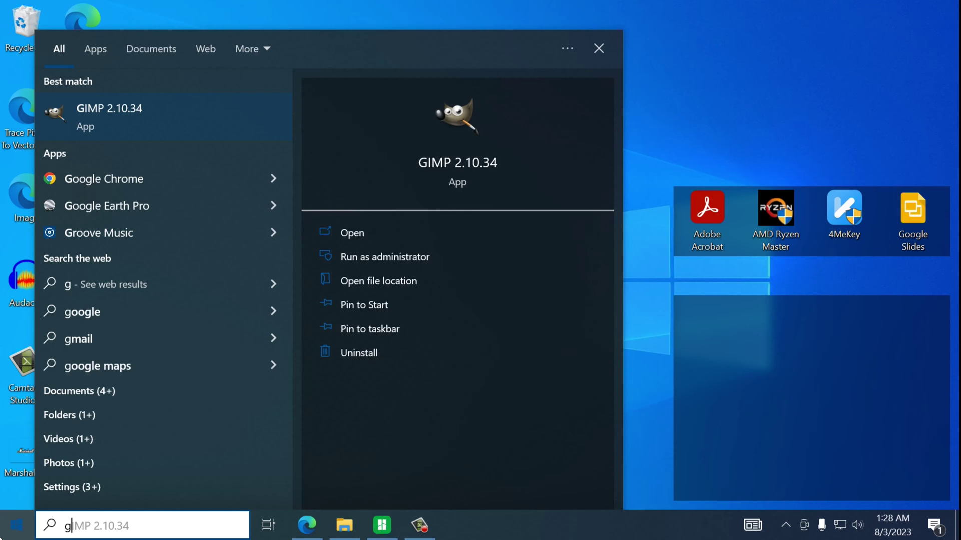
{"action": "left_click", "coordinate": [346, 239]}
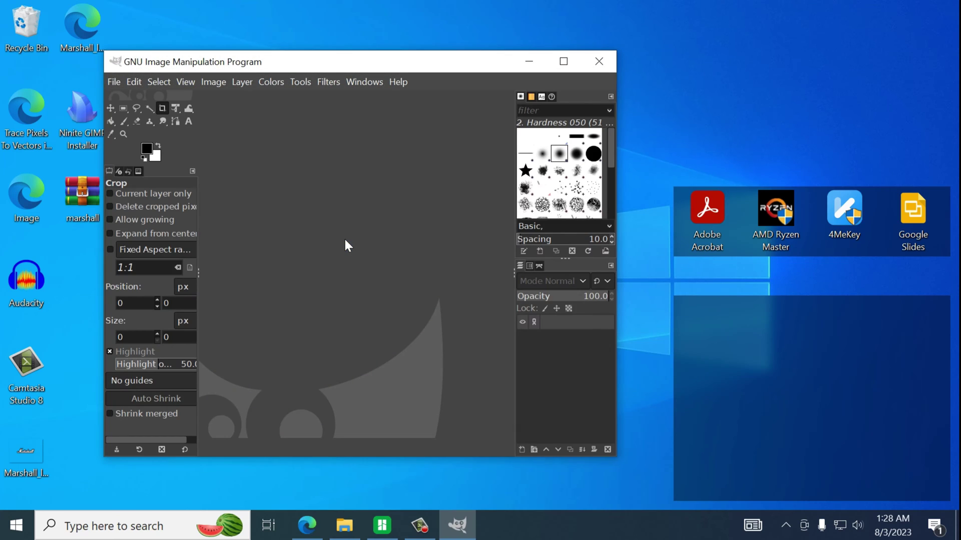
Maximize GIMP and create a new blank white 1920×1080 px image via File > New
{"action": "left_click", "coordinate": [569, 62]}
{"action": "left_click", "coordinate": [8, 26]}
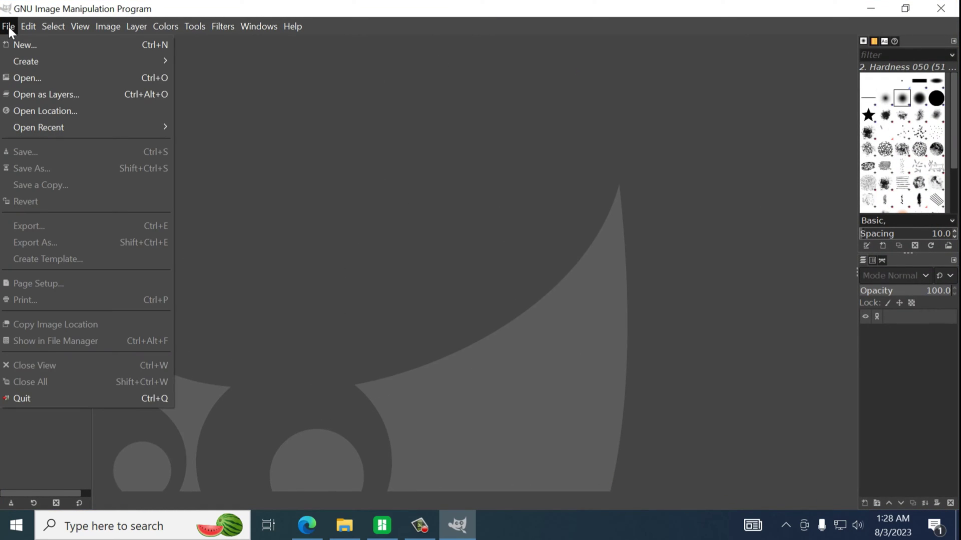
{"action": "left_click", "coordinate": [25, 45]}
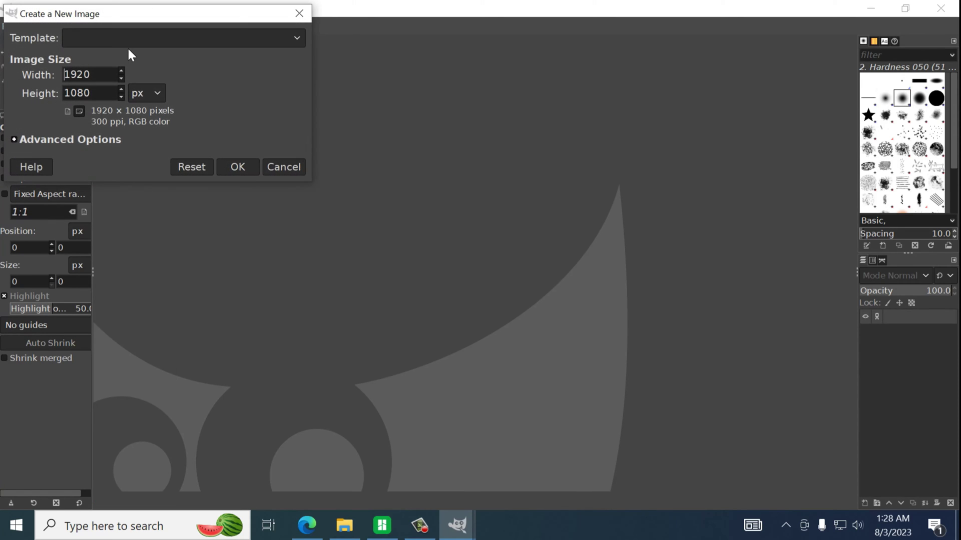
{"action": "left_click", "coordinate": [233, 168]}
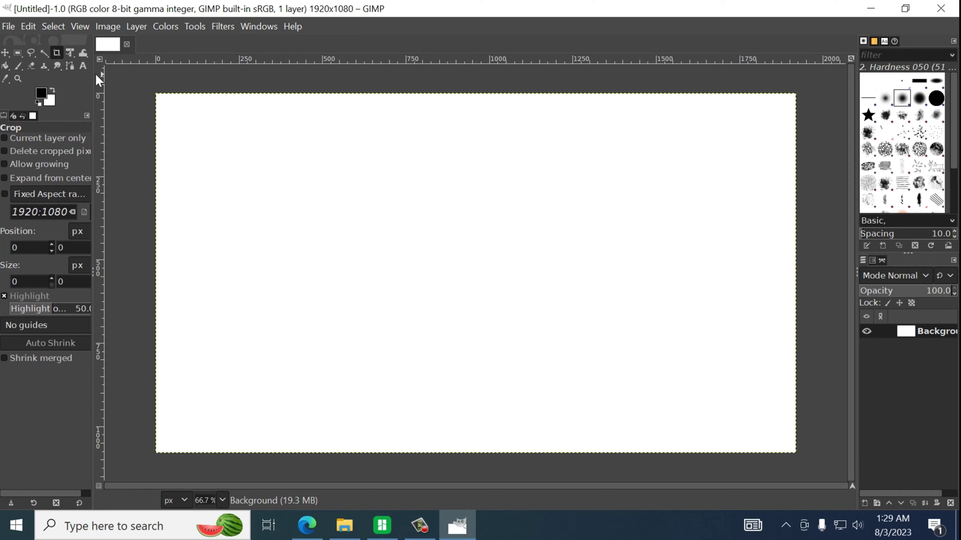
Draw a text box and type 'Marshall' in the Amplify Personal Use Only font
{"action": "left_click", "coordinate": [80, 64]}
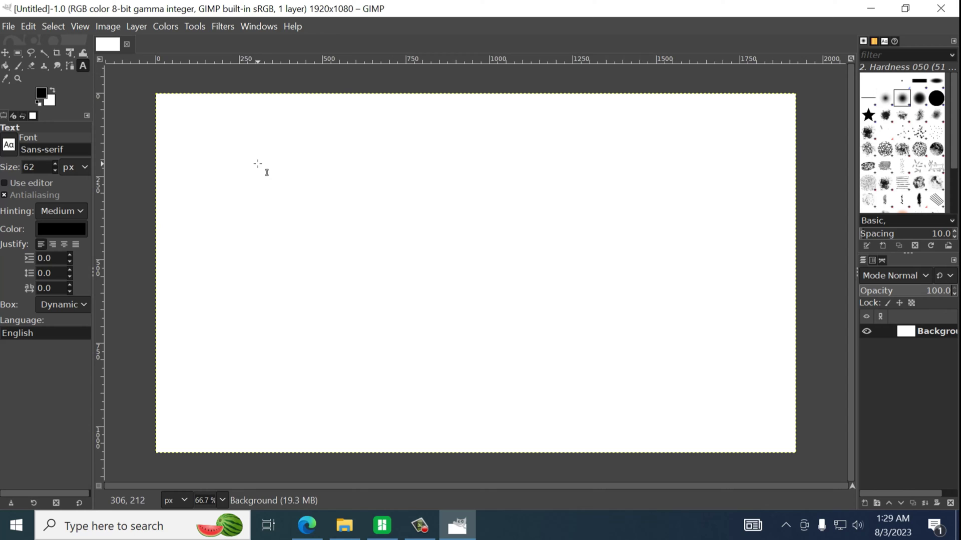
{"action": "left_click_drag", "start_coordinate": [244, 160], "coordinate": [657, 279]}
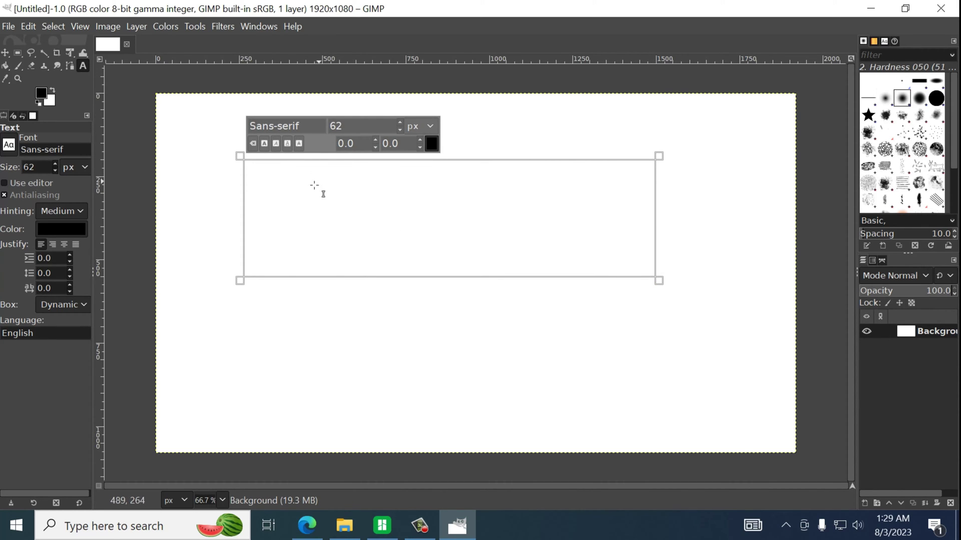
{"action": "left_click", "coordinate": [309, 126]}
{"action": "key", "text": "ctrl+a"}
{"action": "type", "text": "a"}
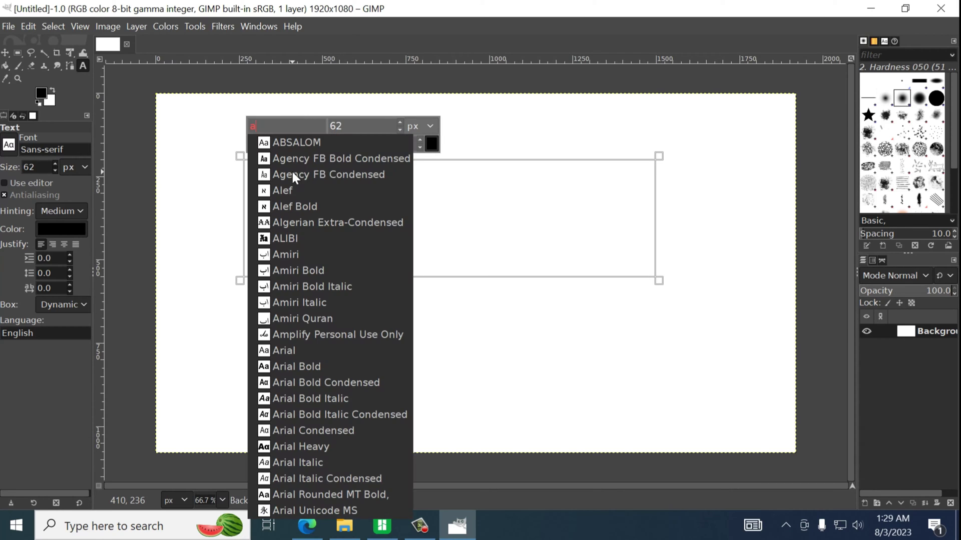
{"action": "type", "text": "m"}
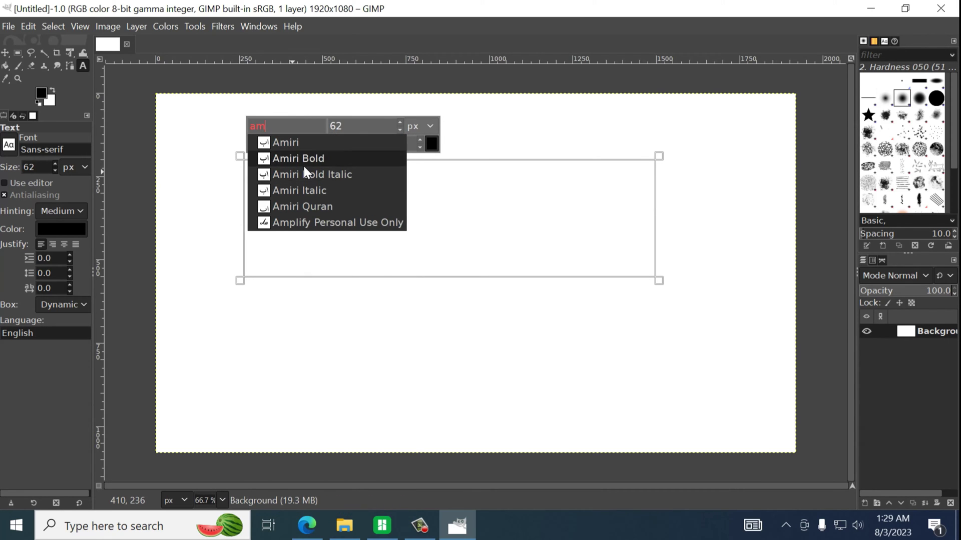
{"action": "left_click", "coordinate": [335, 223]}
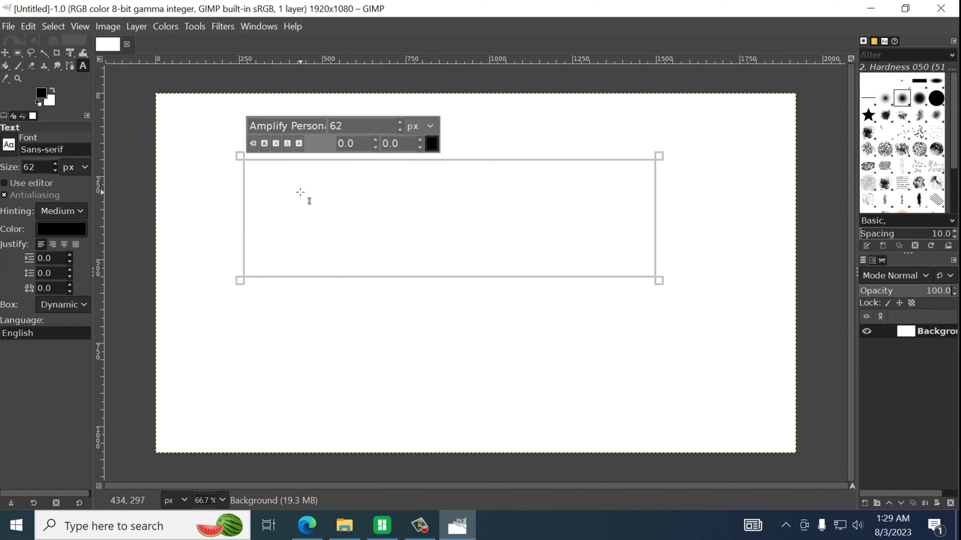
{"action": "type", "text": "M"}
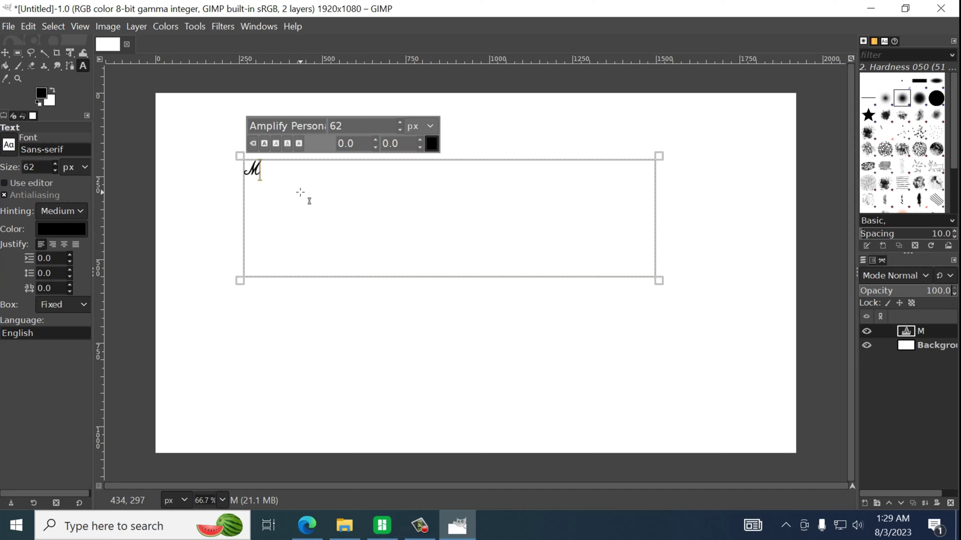
{"action": "type", "text": "arshall"}
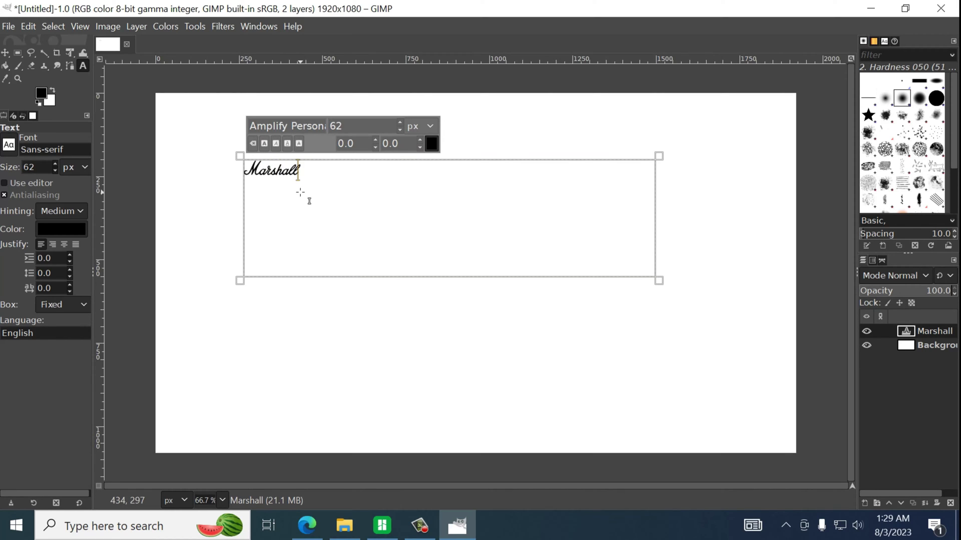
Enlarge the Marshall text to 324 px and hide the Background layer
{"action": "double_click", "coordinate": [402, 123]}
{"action": "key", "text": "ctrl+a"}
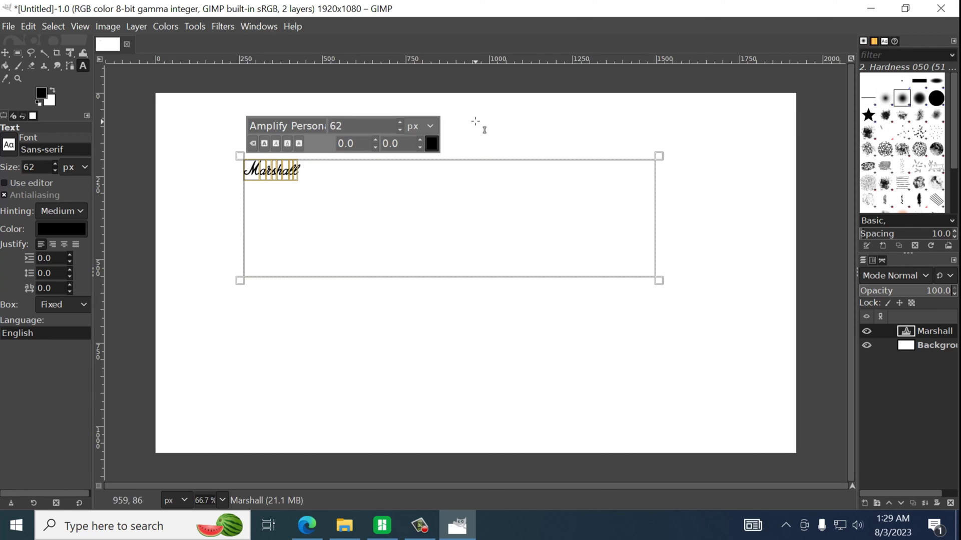
{"action": "left_click", "coordinate": [401, 123]}
{"action": "left_click_drag", "start_coordinate": [401, 123], "coordinate": [402, 122]}
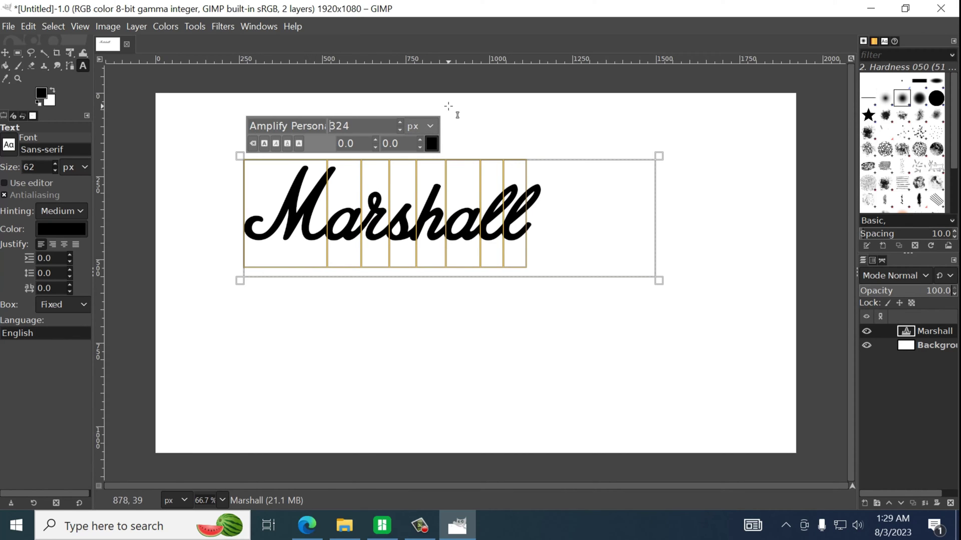
{"action": "left_click", "coordinate": [867, 346]}
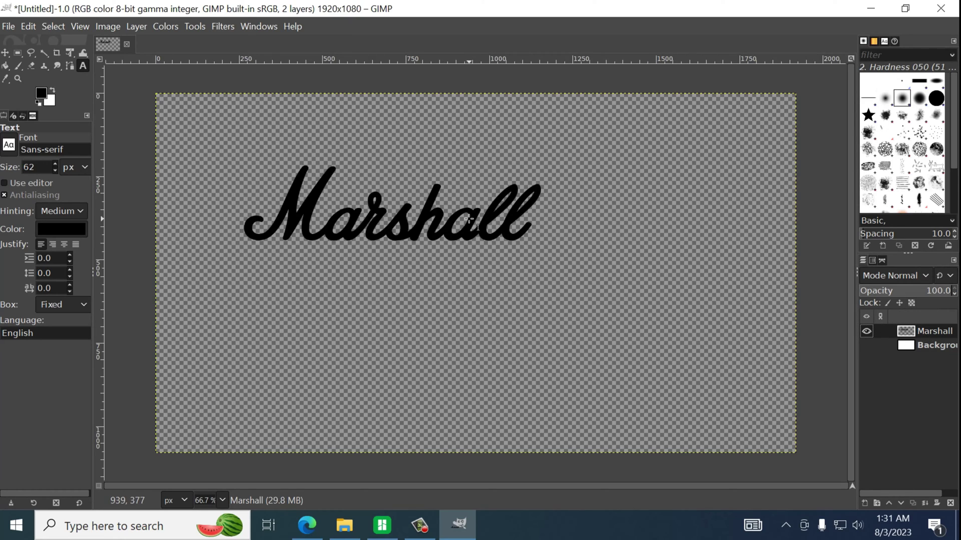
{"action": "right_click", "coordinate": [926, 335]}
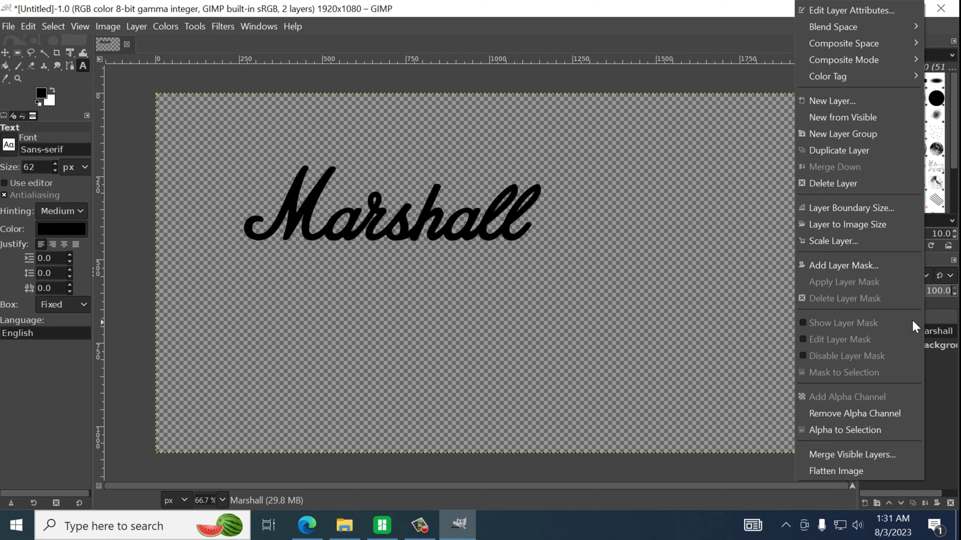
Select the Marshall layer's alpha and grow the selection by 10 px
{"action": "left_click", "coordinate": [869, 430]}
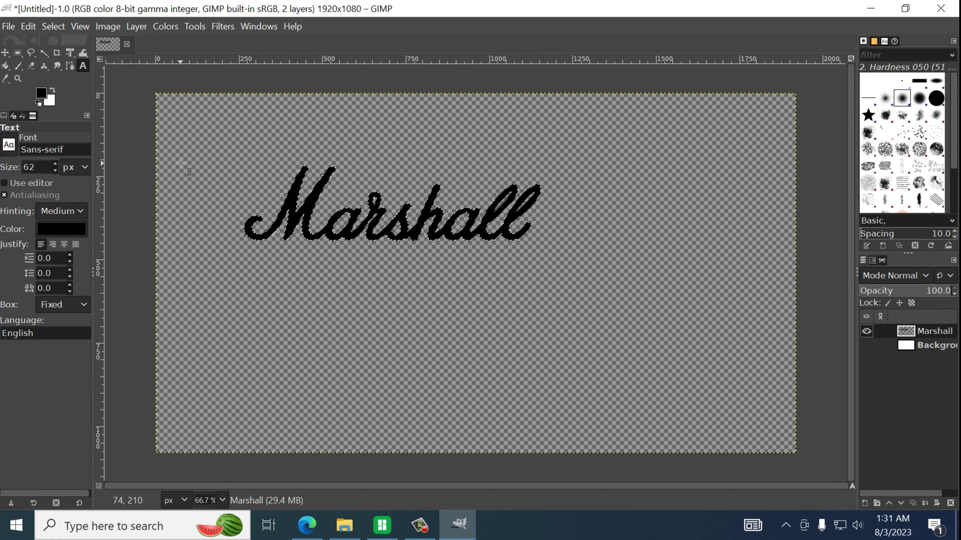
{"action": "left_click", "coordinate": [53, 27]}
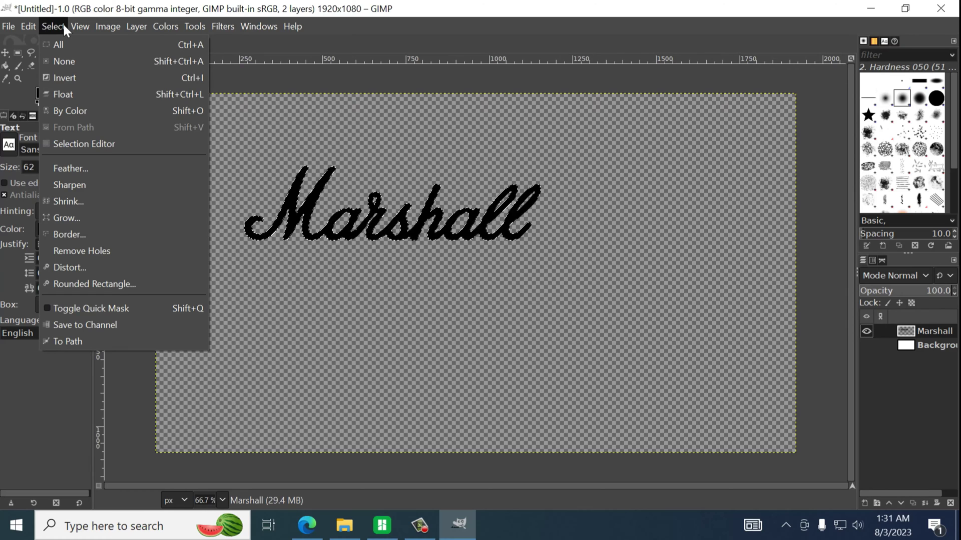
{"action": "left_click", "coordinate": [85, 217]}
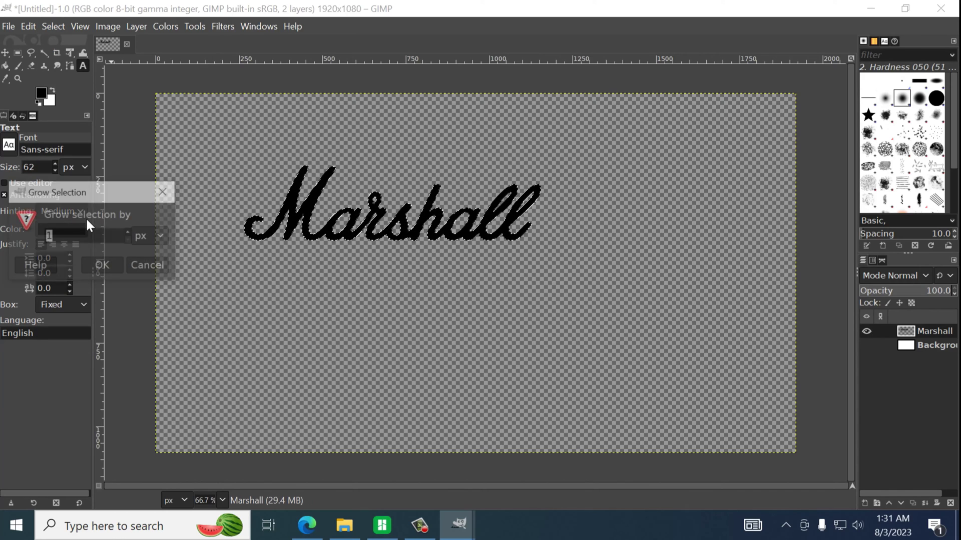
{"action": "left_click", "coordinate": [127, 229]}
{"action": "left_click", "coordinate": [127, 230]}
{"action": "left_click", "coordinate": [127, 230]}
{"action": "left_click", "coordinate": [127, 229]}
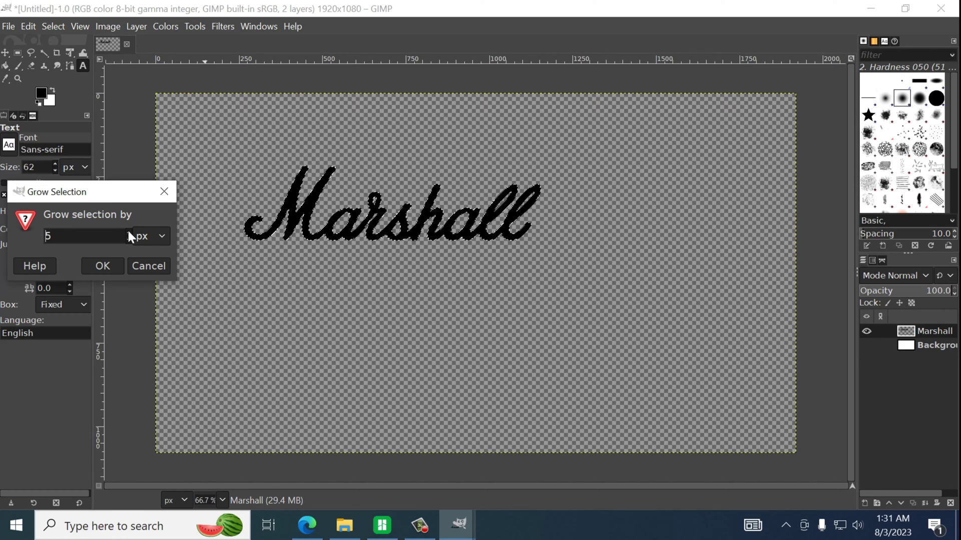
{"action": "left_click", "coordinate": [127, 229]}
{"action": "left_click", "coordinate": [127, 230]}
{"action": "left_click", "coordinate": [127, 229]}
{"action": "left_click", "coordinate": [127, 229]}
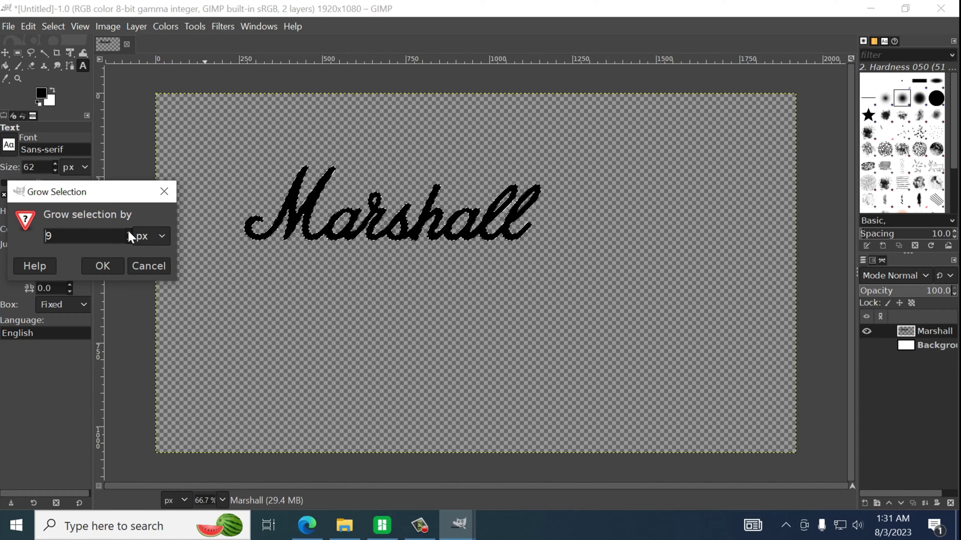
{"action": "left_click", "coordinate": [127, 230]}
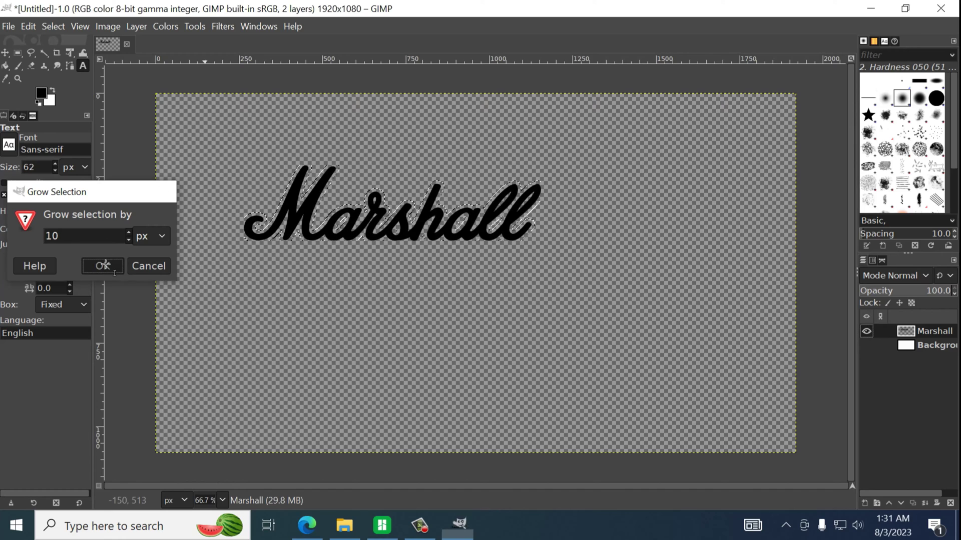
{"action": "left_click", "coordinate": [103, 265]}
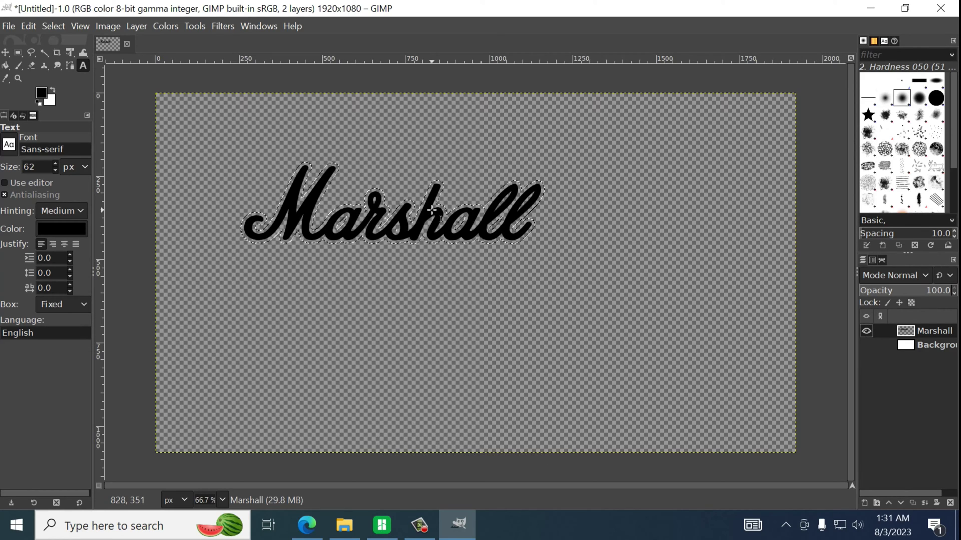
{"action": "scroll", "coordinate": [413, 293], "scroll_direction": "up", "scroll_amount": 1, "text": "ctrl"}
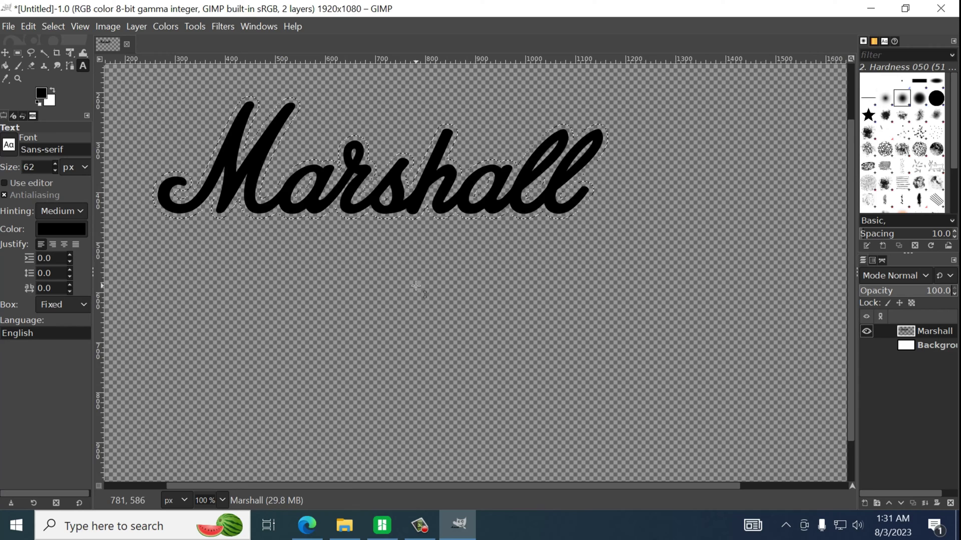
{"action": "scroll", "coordinate": [509, 286], "scroll_direction": "up", "scroll_amount": 1, "text": "ctrl"}
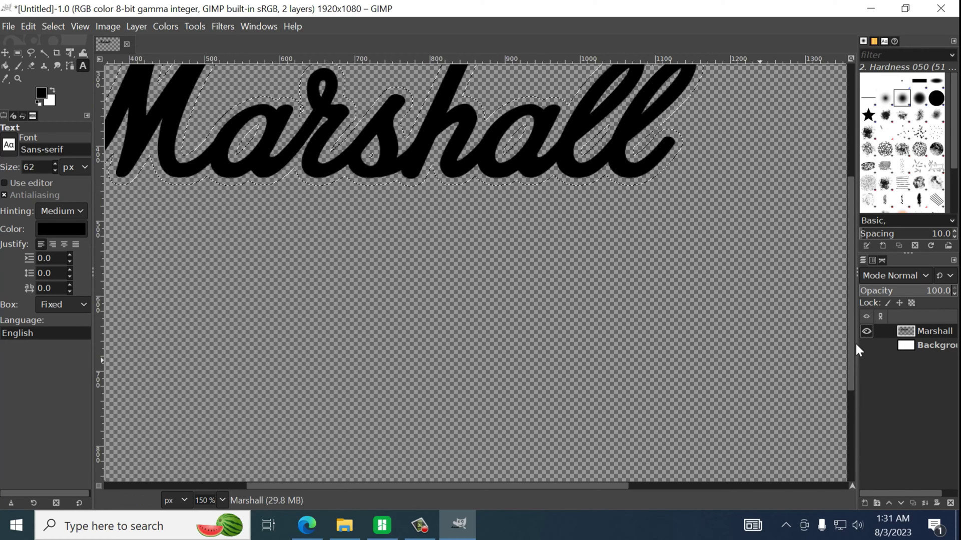
{"action": "left_click_drag", "start_coordinate": [853, 351], "coordinate": [850, 283]}
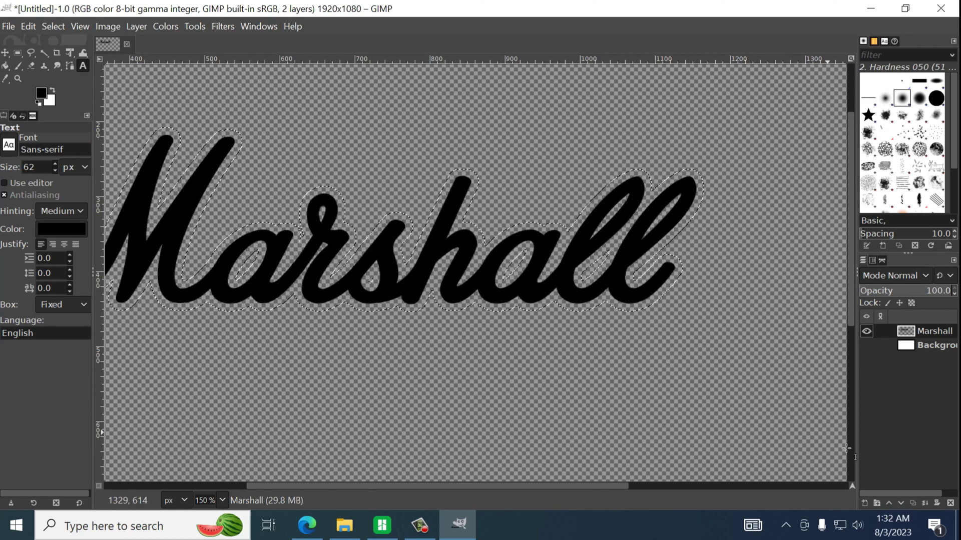
Add a new transparent layer and lower it beneath the Marshall text layer
{"action": "left_click", "coordinate": [863, 502]}
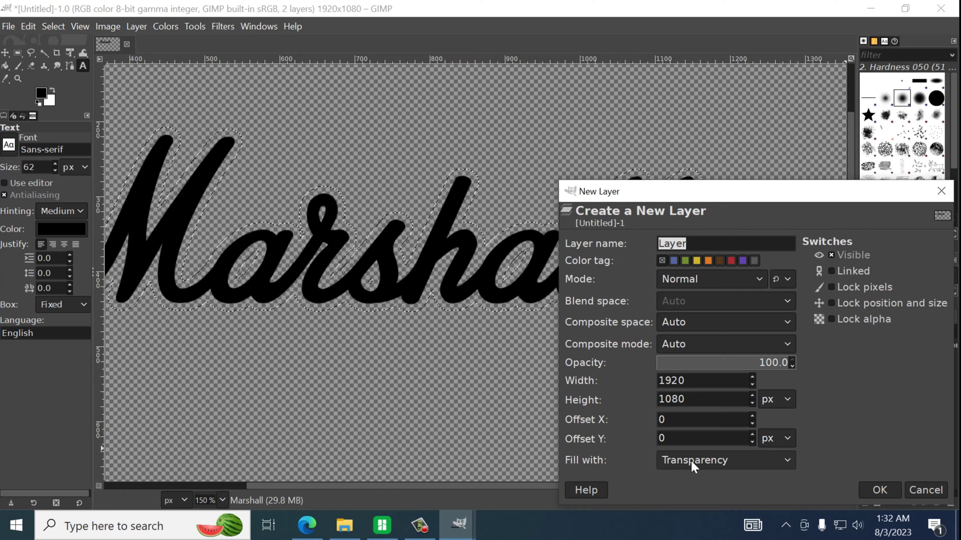
{"action": "left_click", "coordinate": [876, 493]}
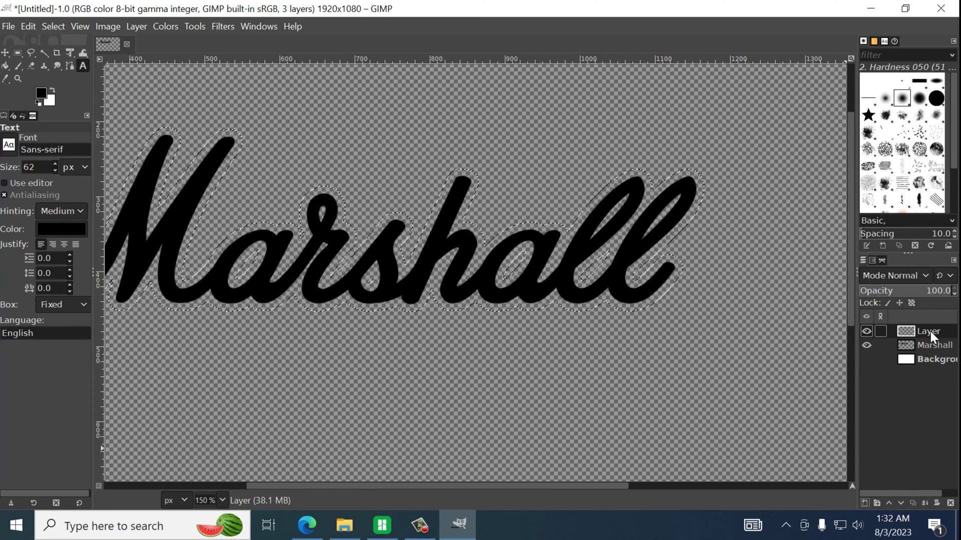
{"action": "left_click", "coordinate": [900, 503]}
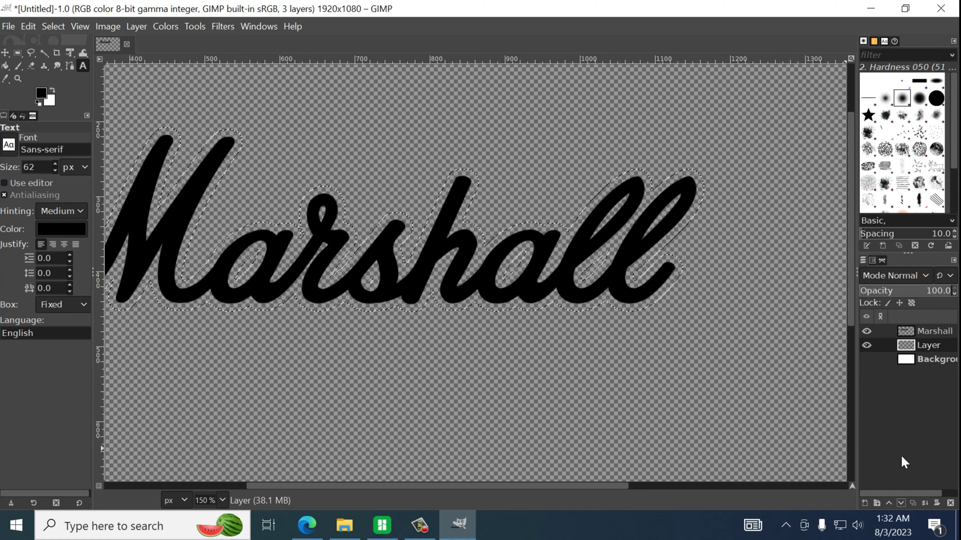
Toggle the Marshall layer's visibility to check the new layer sits beneath it
{"action": "left_click", "coordinate": [867, 331]}
{"action": "left_click", "coordinate": [866, 331]}
{"action": "left_click", "coordinate": [867, 344]}
{"action": "left_click", "coordinate": [867, 332]}
{"action": "left_click", "coordinate": [866, 331]}
{"action": "key", "text": "shift+b"}
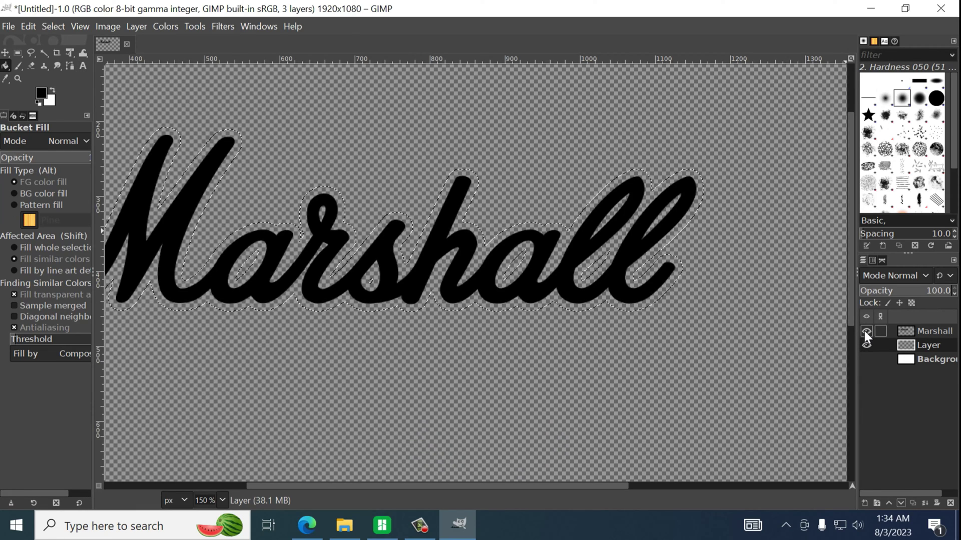
Set the foreground colour to f5f5f5 and bucket-fill the grown selection on the new layer
{"action": "left_click", "coordinate": [42, 93]}
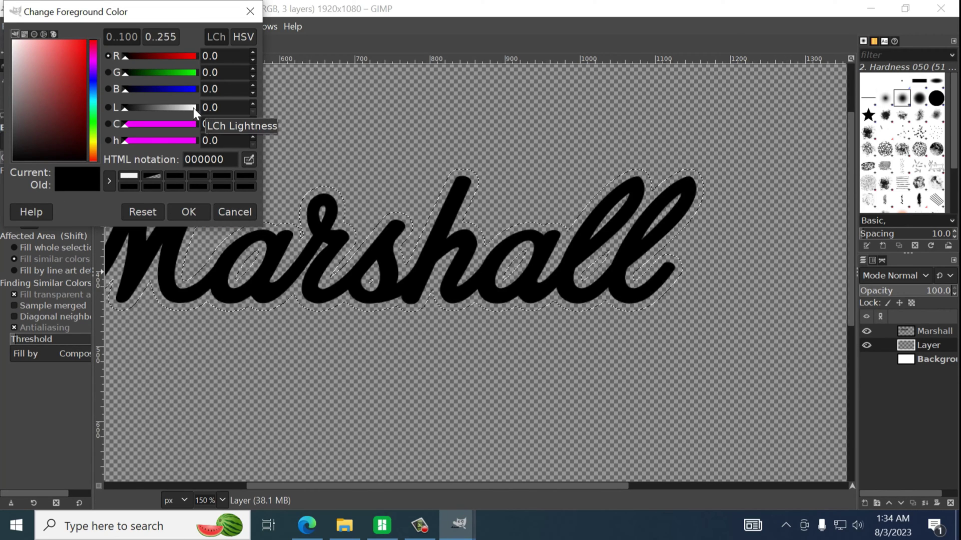
{"action": "left_click", "coordinate": [193, 107]}
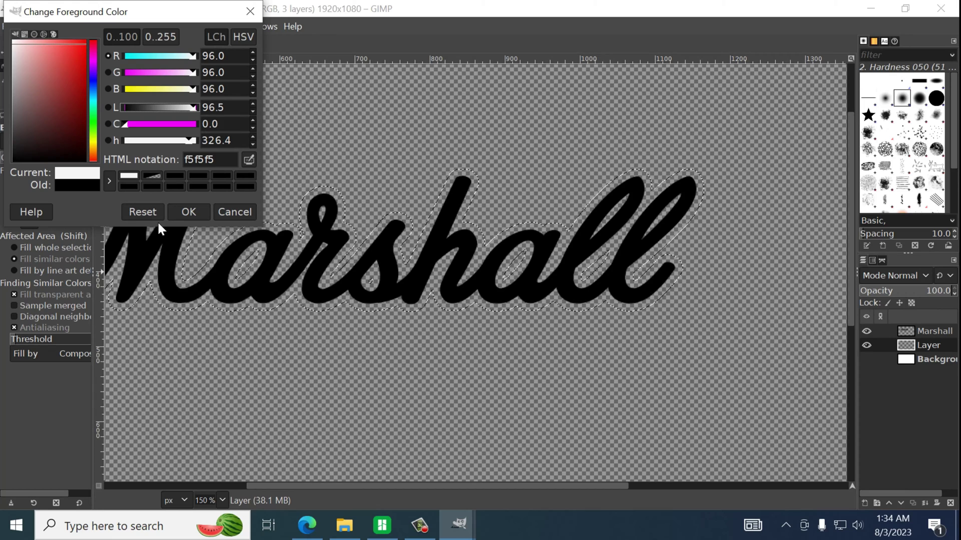
{"action": "left_click", "coordinate": [186, 212]}
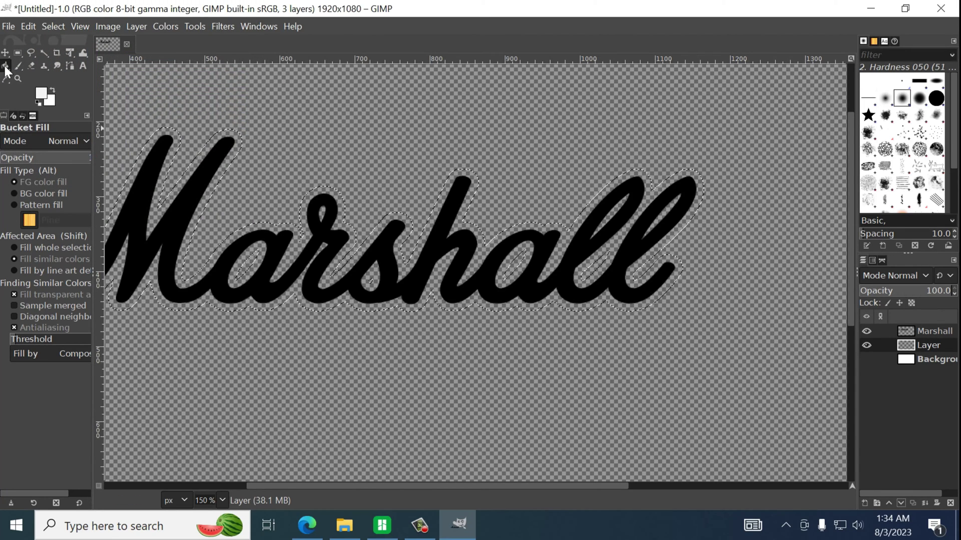
{"action": "left_click", "coordinate": [194, 224]}
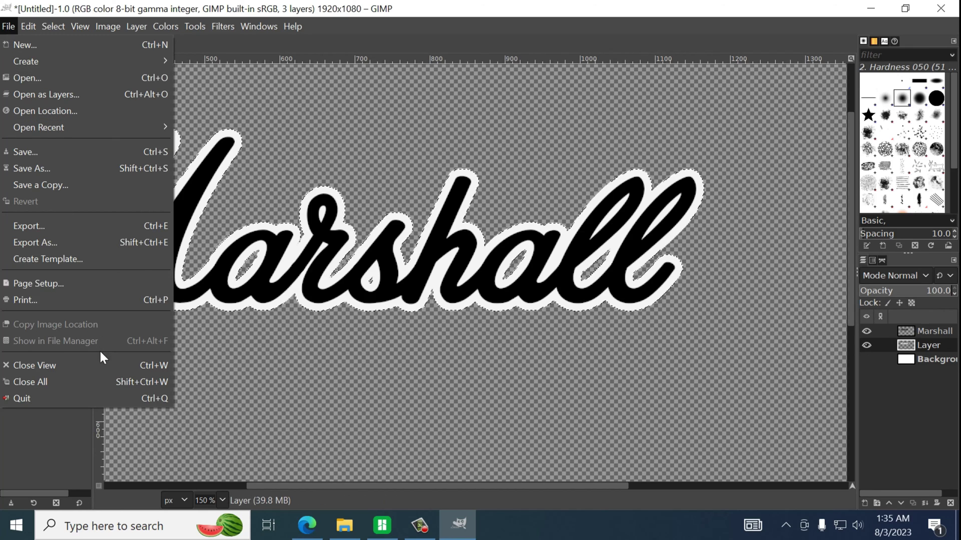
Export the image to the Desktop as Marshall new.png with default PNG settings
{"action": "left_click", "coordinate": [70, 244]}
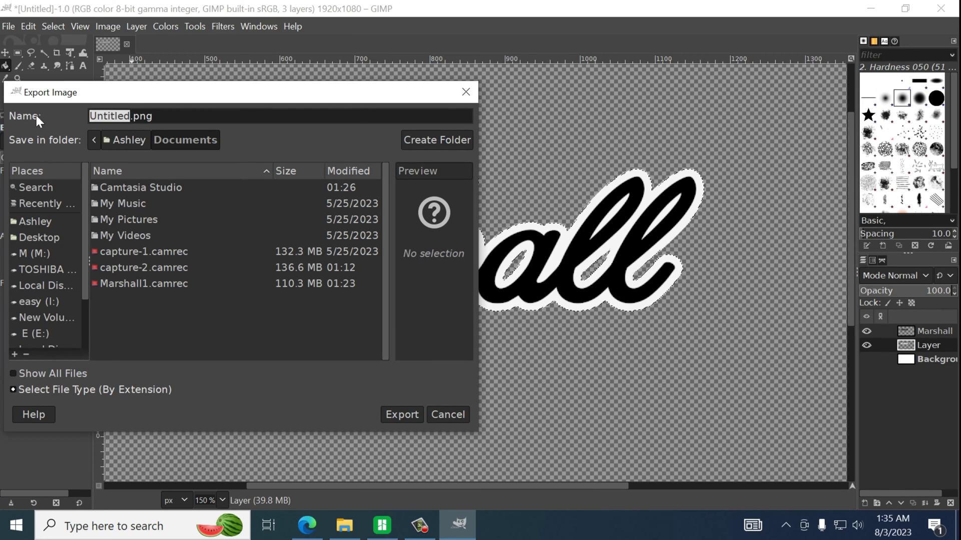
{"action": "type", "text": "Marshall new"}
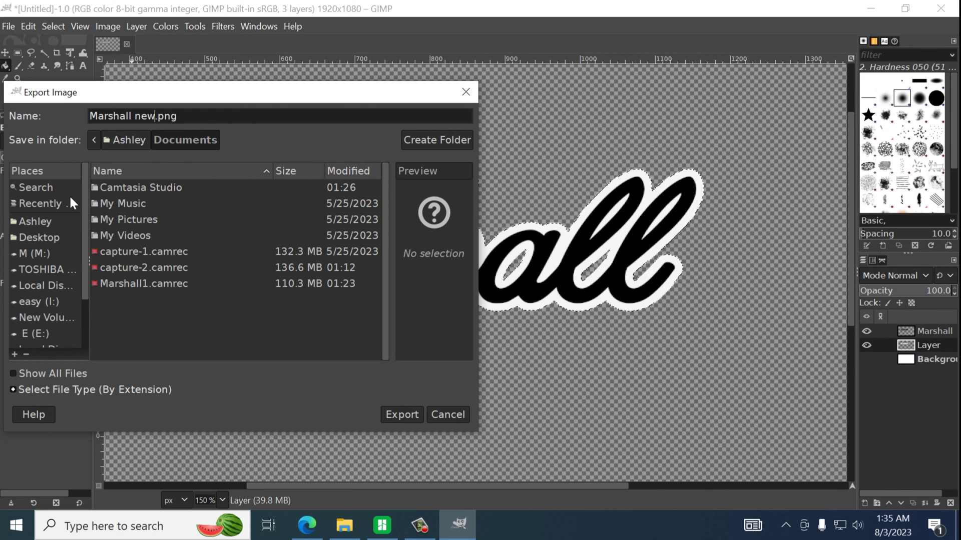
{"action": "left_click", "coordinate": [50, 239]}
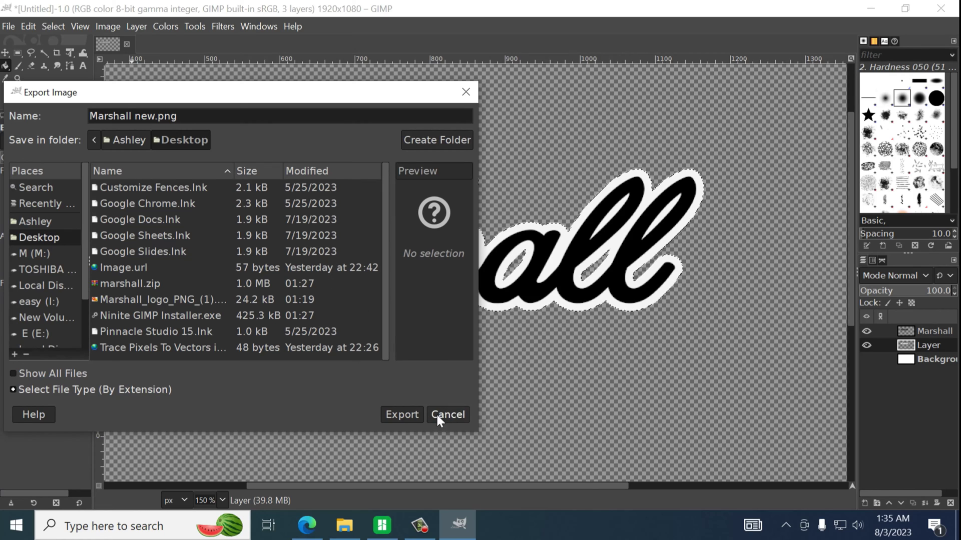
{"action": "left_click", "coordinate": [403, 415]}
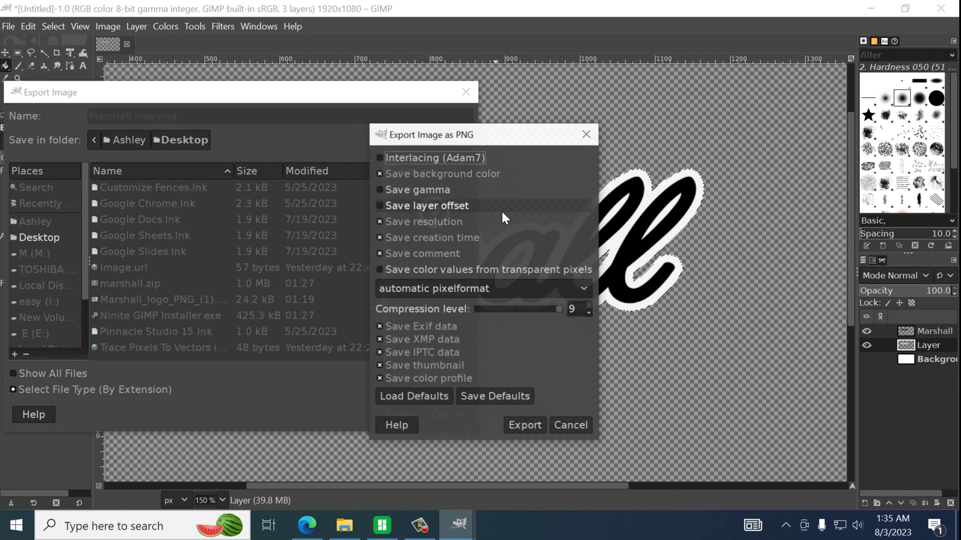
{"action": "left_click", "coordinate": [530, 426]}
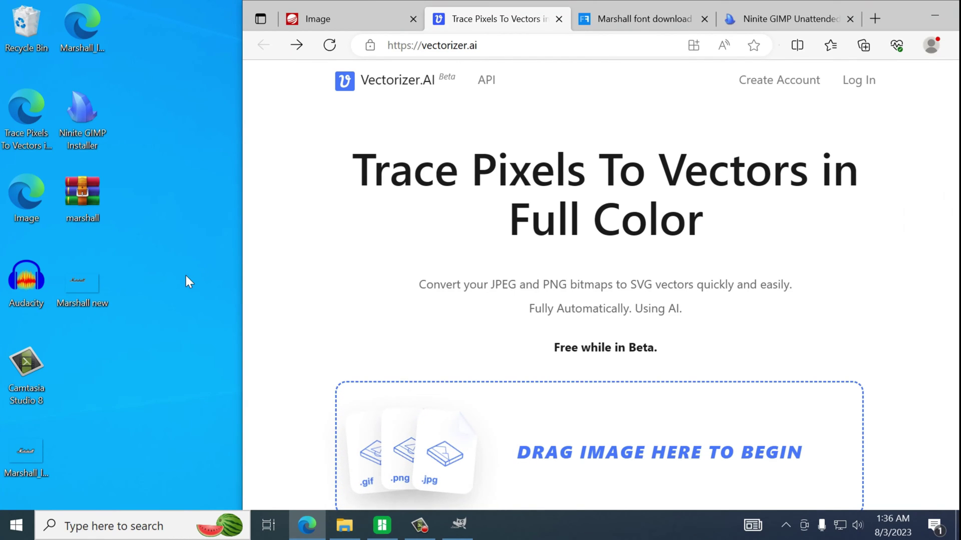
Upload Marshall new.png to Vectorizer.AI and download the result as an SVG
{"action": "left_click_drag", "start_coordinate": [80, 282], "coordinate": [543, 418]}
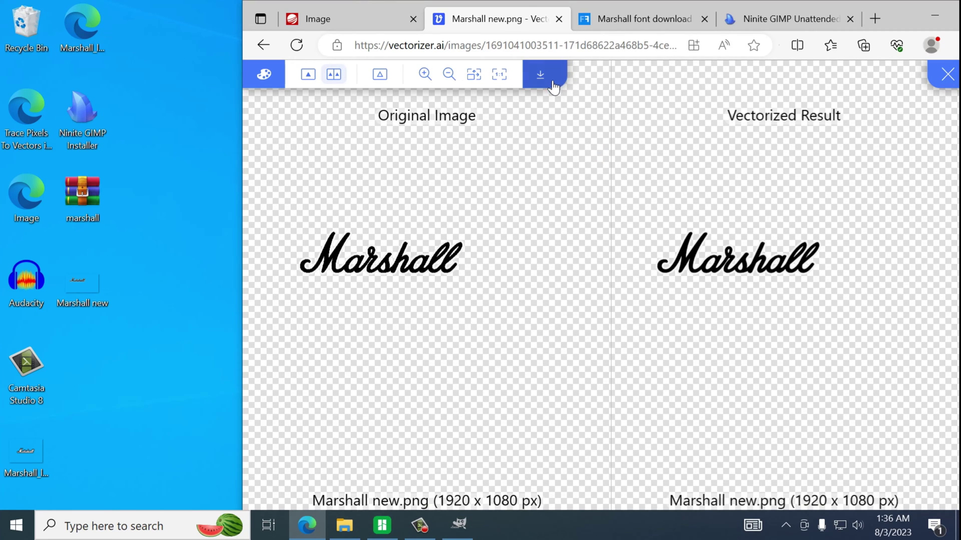
{"action": "left_click", "coordinate": [547, 85]}
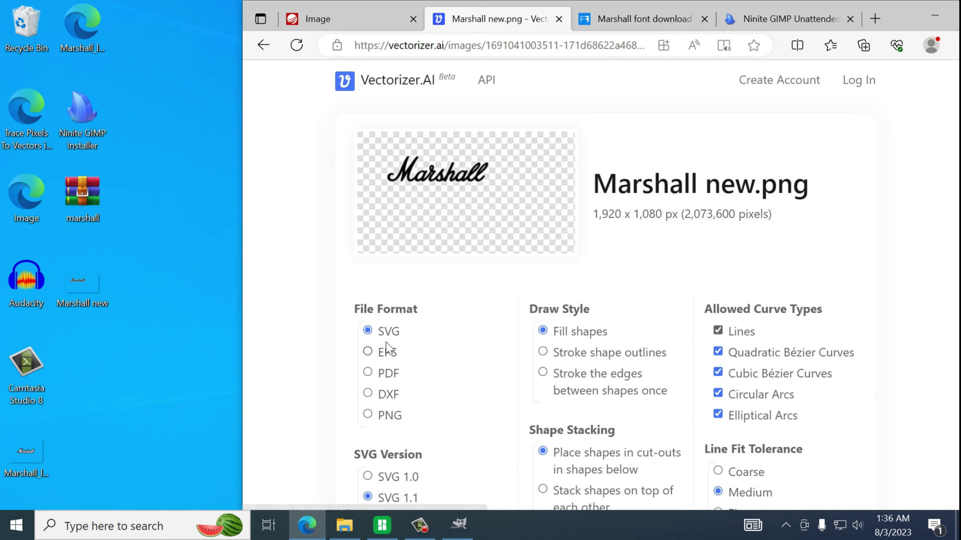
{"action": "scroll", "coordinate": [401, 340], "scroll_direction": "down", "scroll_amount": 4}
{"action": "scroll", "coordinate": [418, 336], "scroll_direction": "down", "scroll_amount": 5}
{"action": "left_click", "coordinate": [621, 373]}
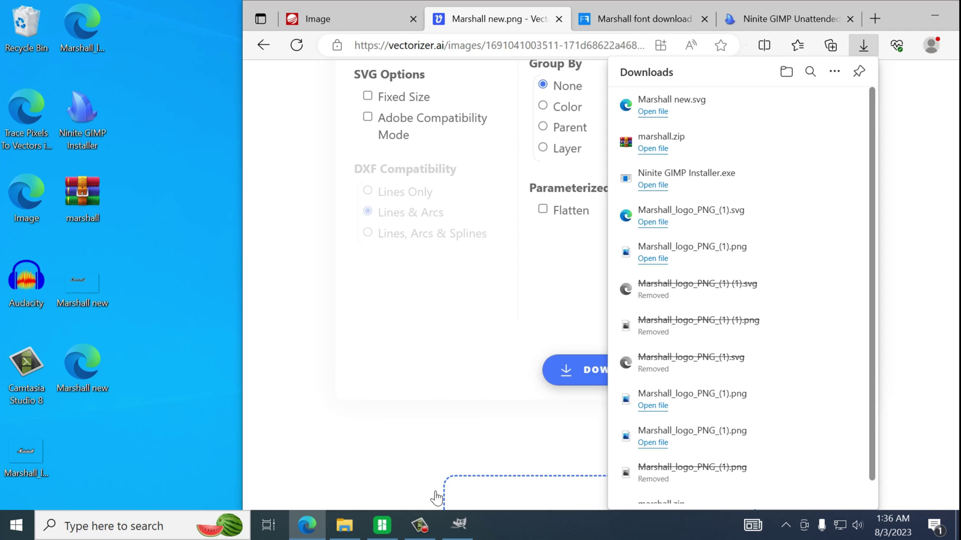
Drag Marshall new.svg from the desktop onto the Bambu Studio build plate
{"action": "left_click", "coordinate": [384, 528]}
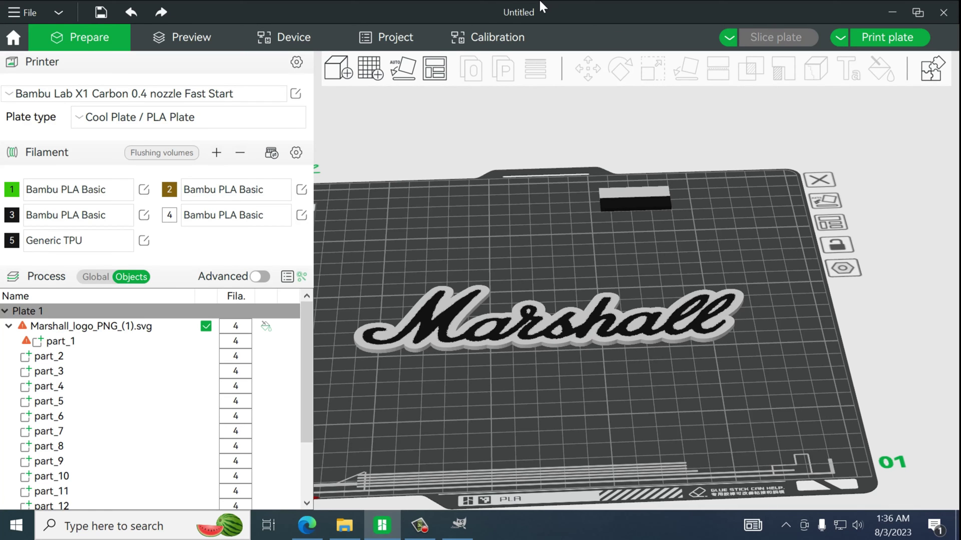
{"action": "left_click_drag", "start_coordinate": [540, 1], "coordinate": [619, 1]}
{"action": "left_click_drag", "start_coordinate": [523, 4], "coordinate": [624, 25]}
{"action": "left_click_drag", "start_coordinate": [81, 368], "coordinate": [687, 391]}
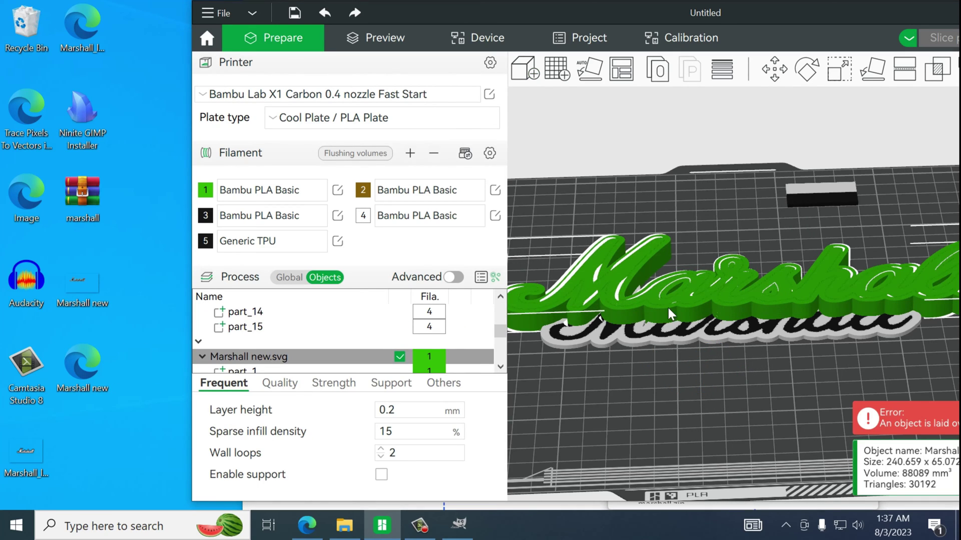
Move the green Marshall object toward the plate front and maximize the window
{"action": "left_click_drag", "start_coordinate": [670, 314], "coordinate": [664, 400]}
{"action": "left_click", "coordinate": [682, 280]}
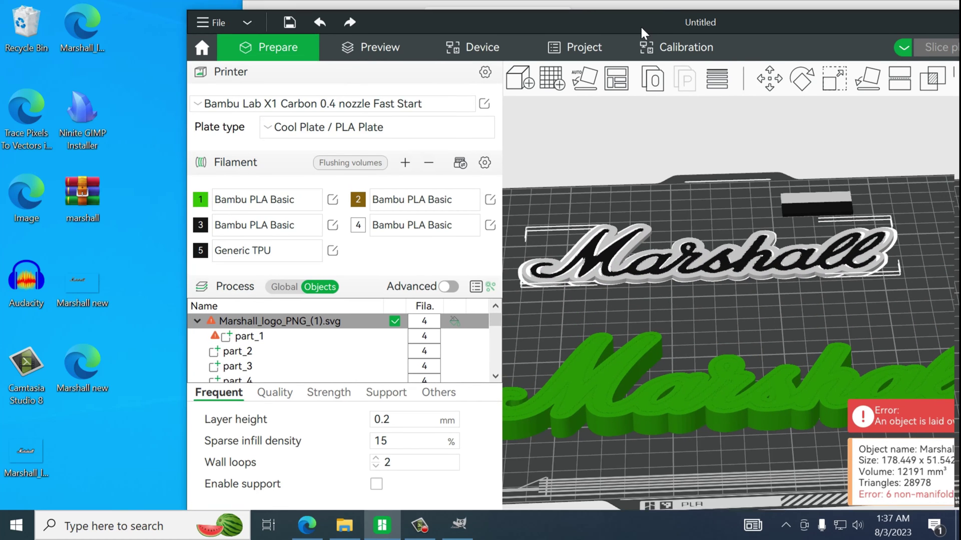
{"action": "double_click", "coordinate": [640, 20]}
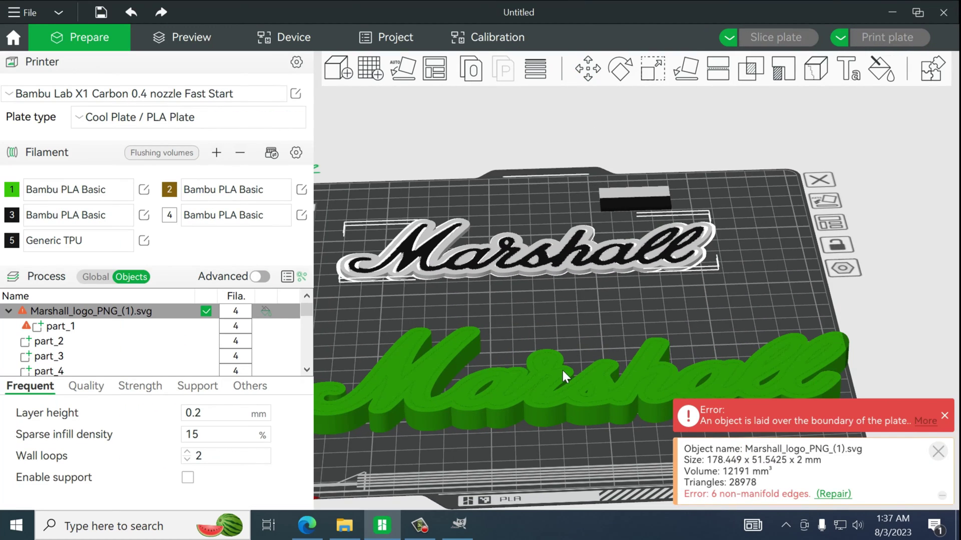
{"action": "left_click", "coordinate": [734, 388]}
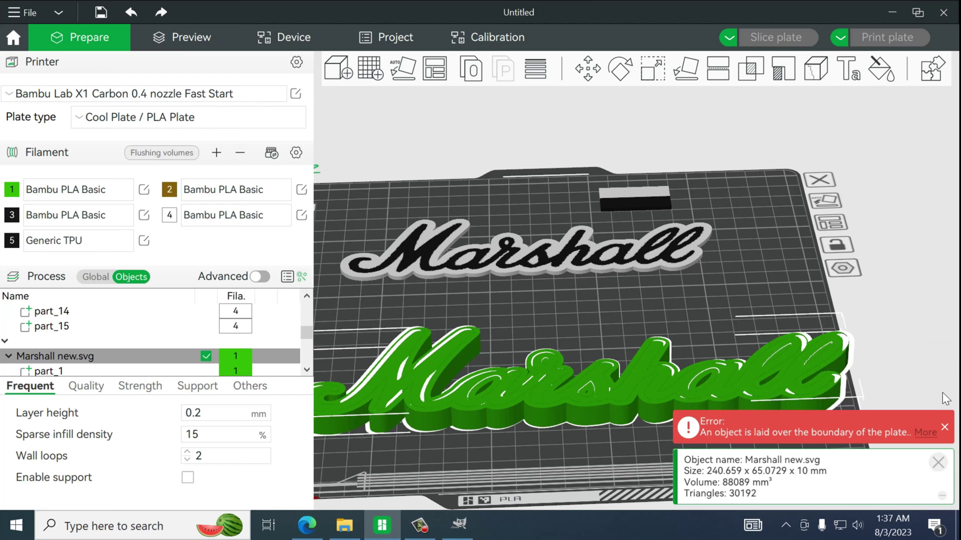
{"action": "left_click", "coordinate": [943, 426]}
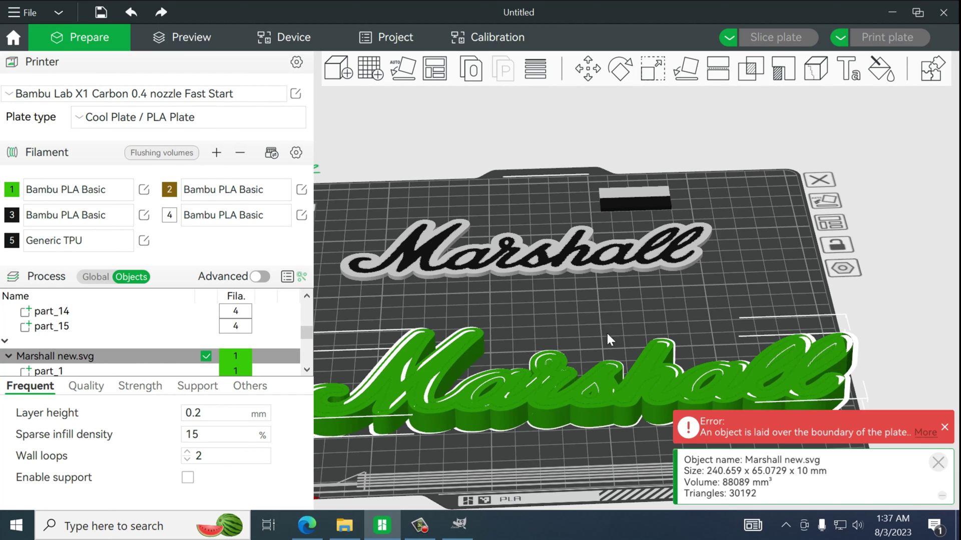
{"action": "scroll", "coordinate": [575, 350], "scroll_direction": "down", "scroll_amount": 1}
{"action": "scroll", "coordinate": [575, 350], "scroll_direction": "up", "scroll_amount": 2}
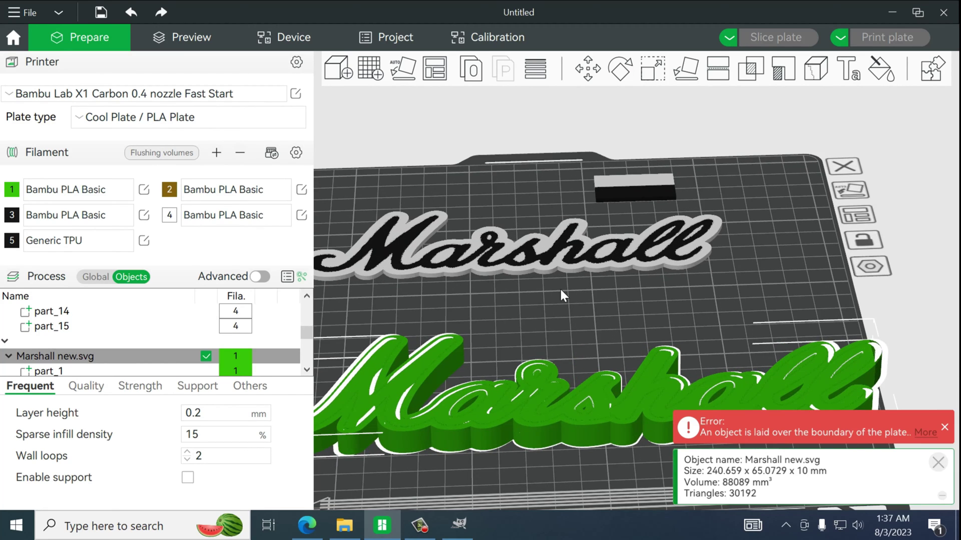